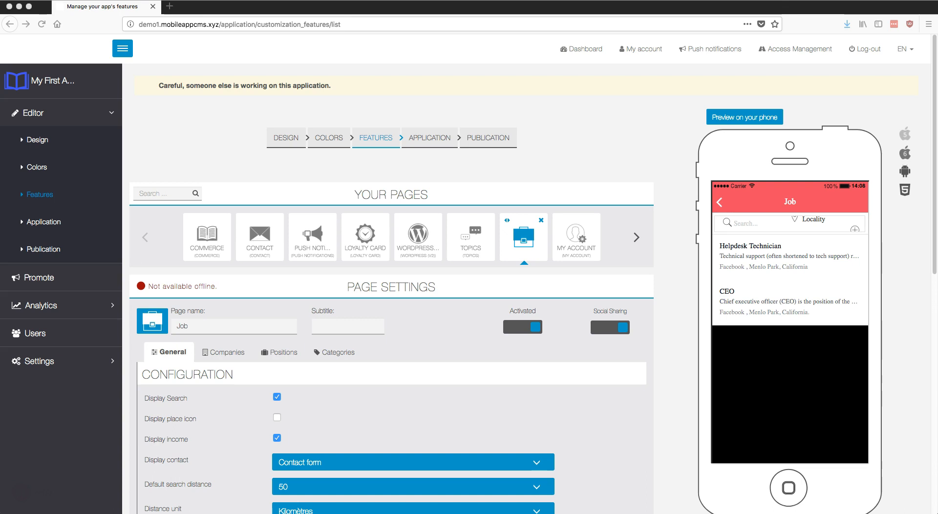
On the Job page, show place icons and set contact display to Email & Contact form.
left_click(465, 297)
left_click_drag(537, 242, 453, 303)
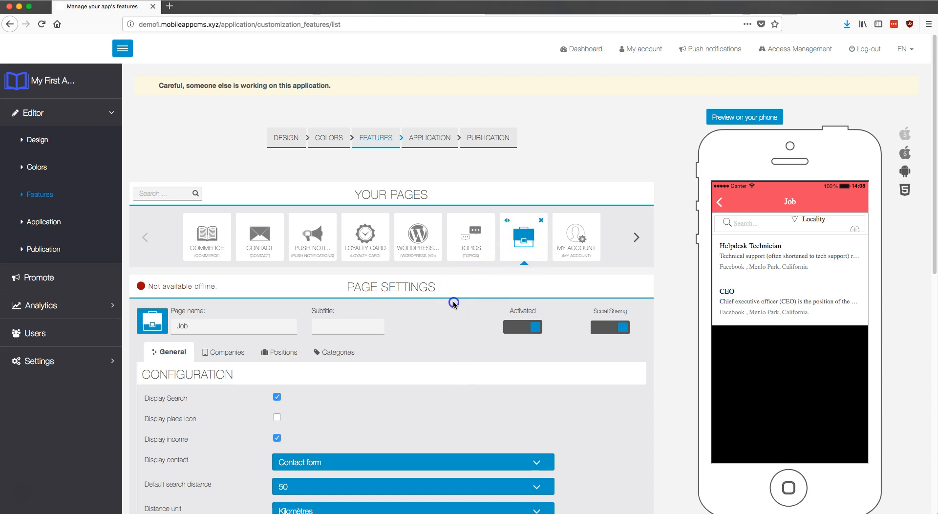
scroll(465, 324, "down", 3)
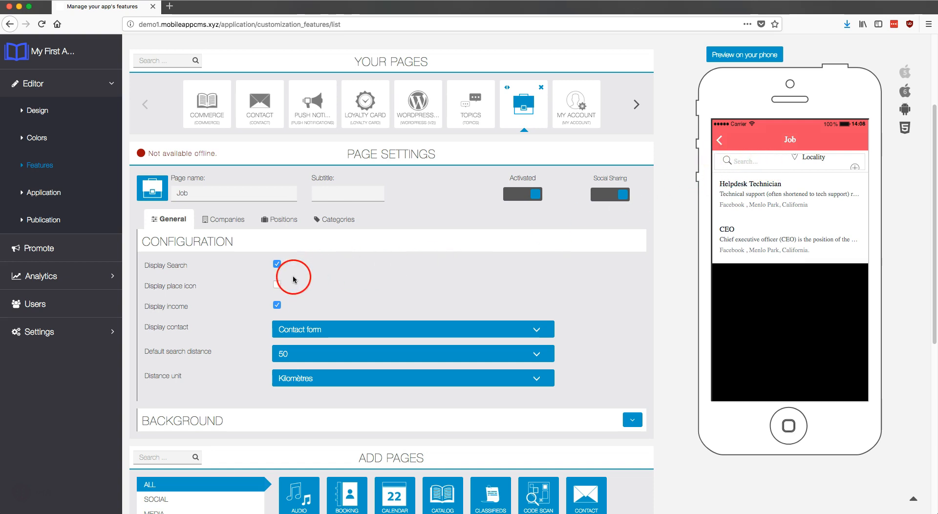
left_click(277, 285)
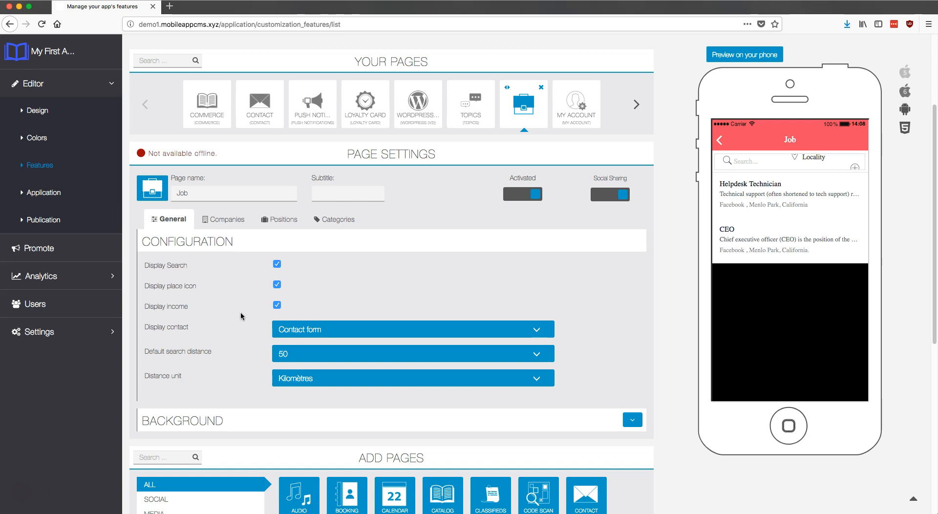
left_click(311, 328)
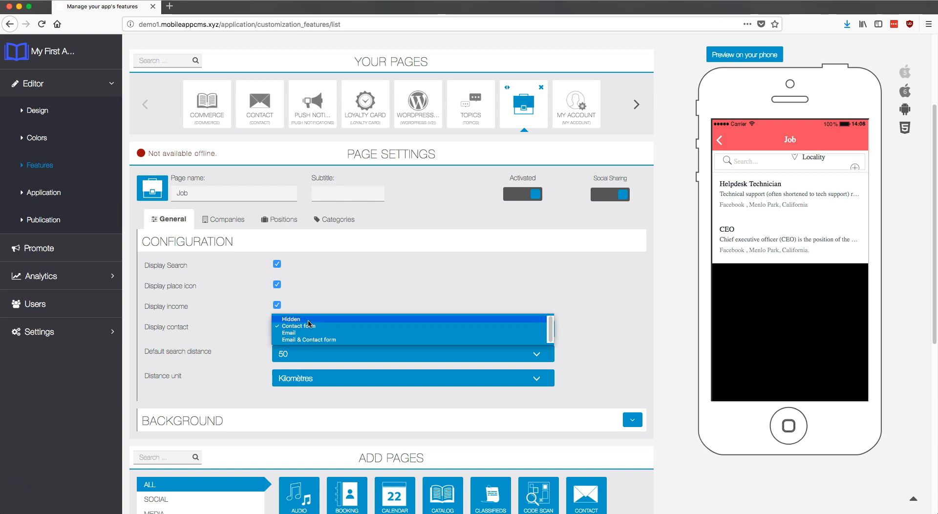
left_click(312, 339)
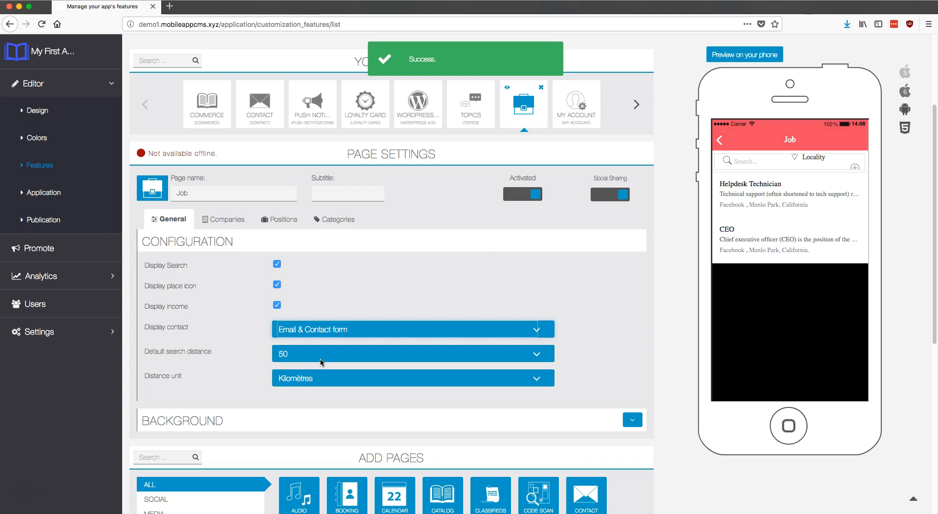
Set the default search distance to 75 kilometres and expand the Background settings.
left_click(320, 362)
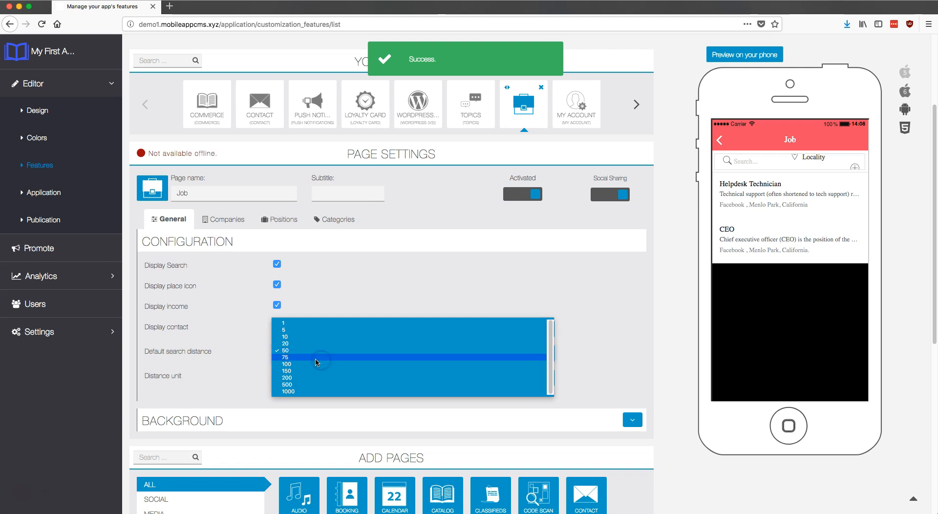
left_click(298, 357)
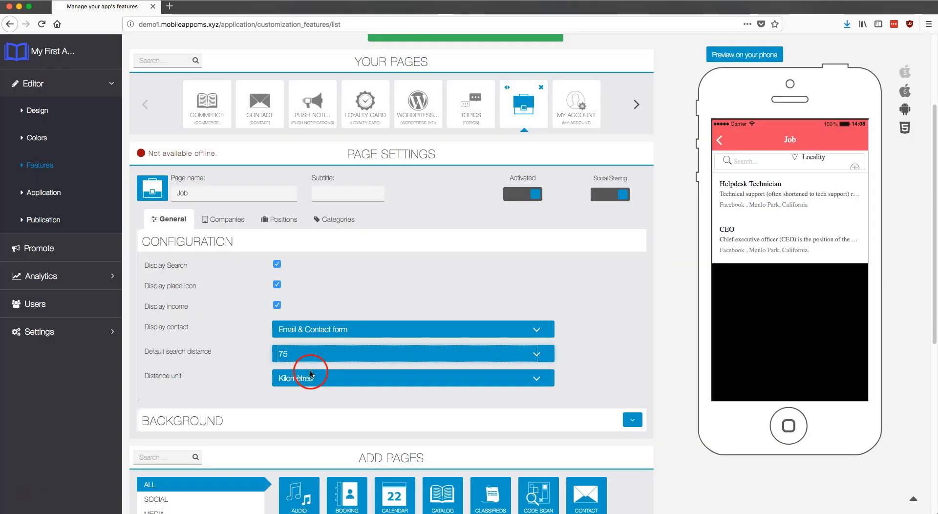
left_click(316, 378)
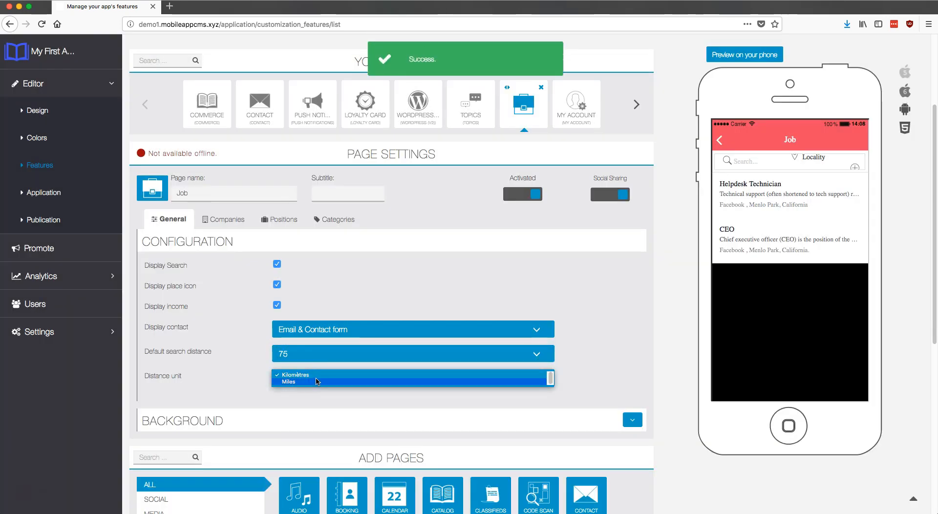
left_click(318, 375)
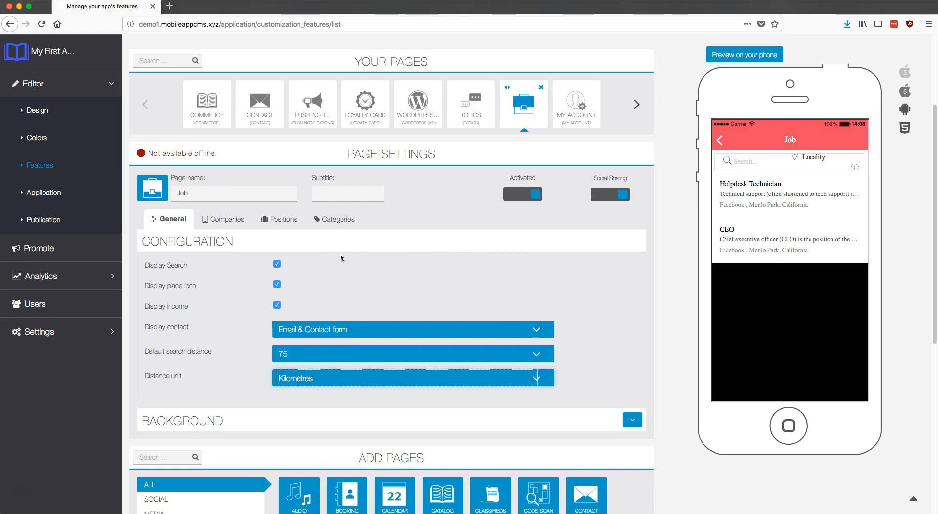
left_click(632, 420)
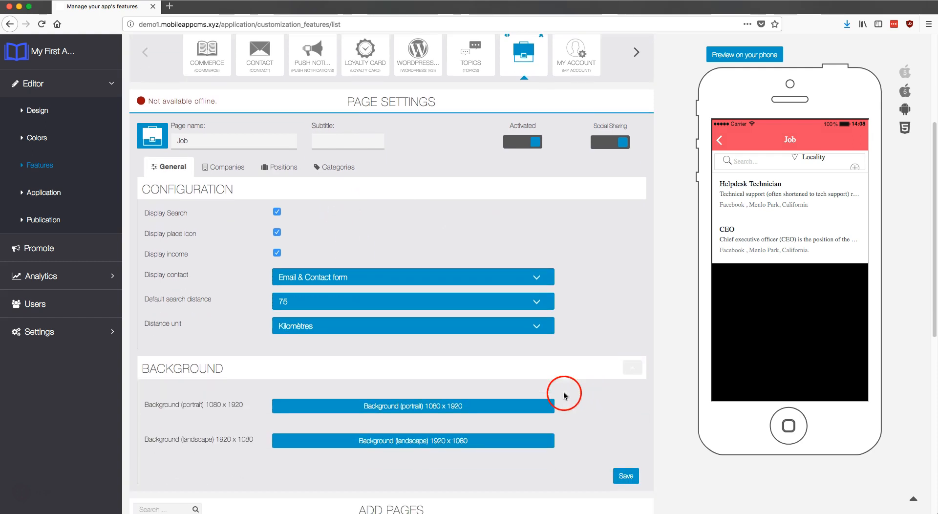
Upload and crop Background.jpg as the Job page's portrait background.
left_click(498, 406)
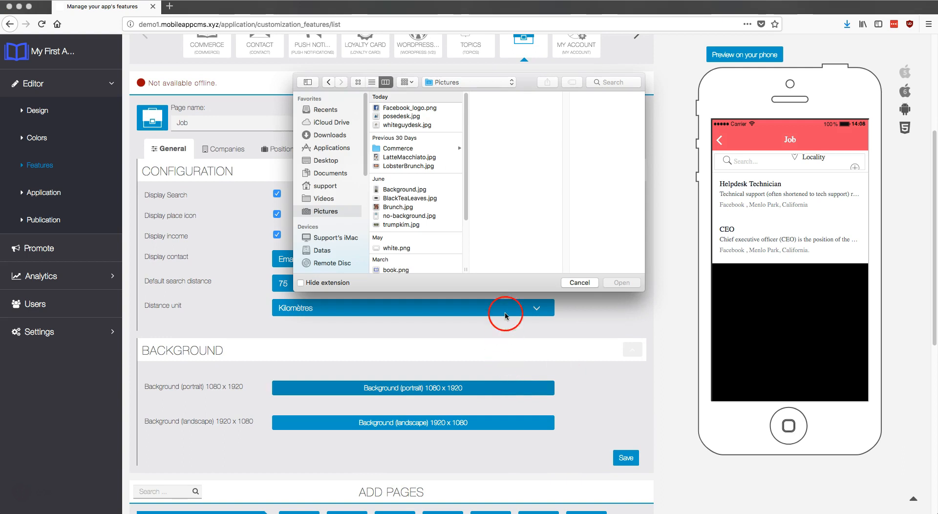
left_click(413, 189)
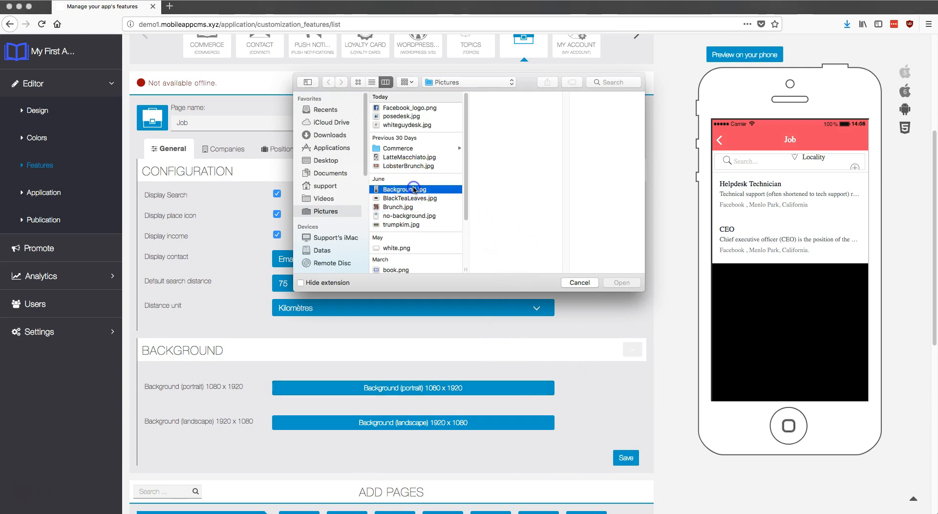
left_click(621, 283)
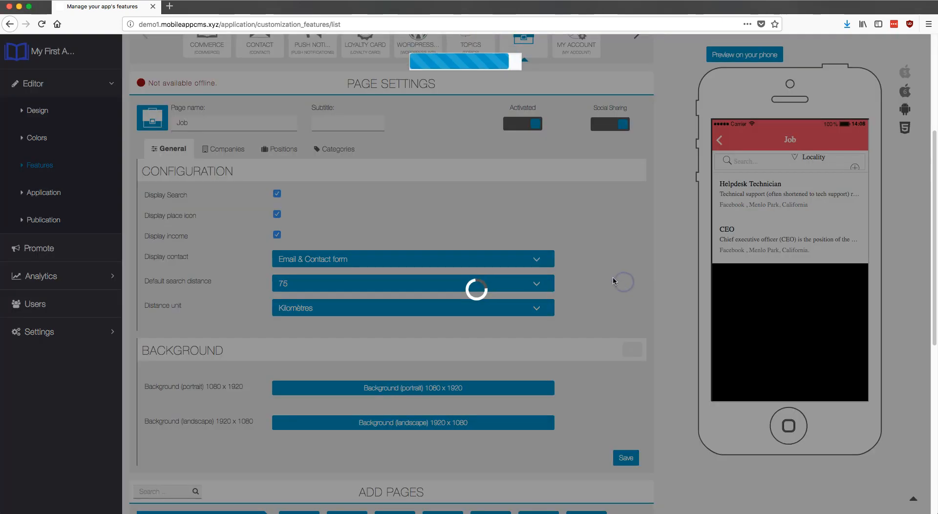
left_click(567, 167)
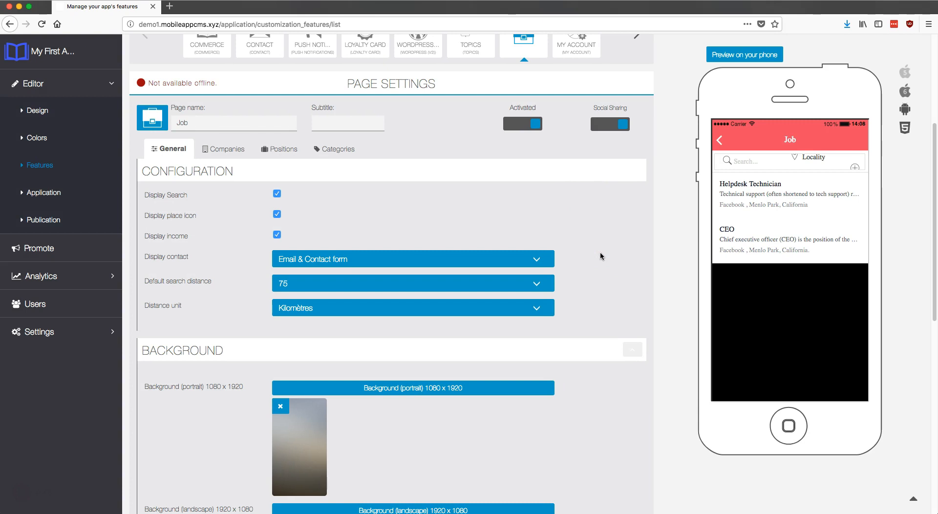
Save the new background, then reopen the Job page's Companies settings.
scroll(600, 250, "down", 3)
left_click(631, 462)
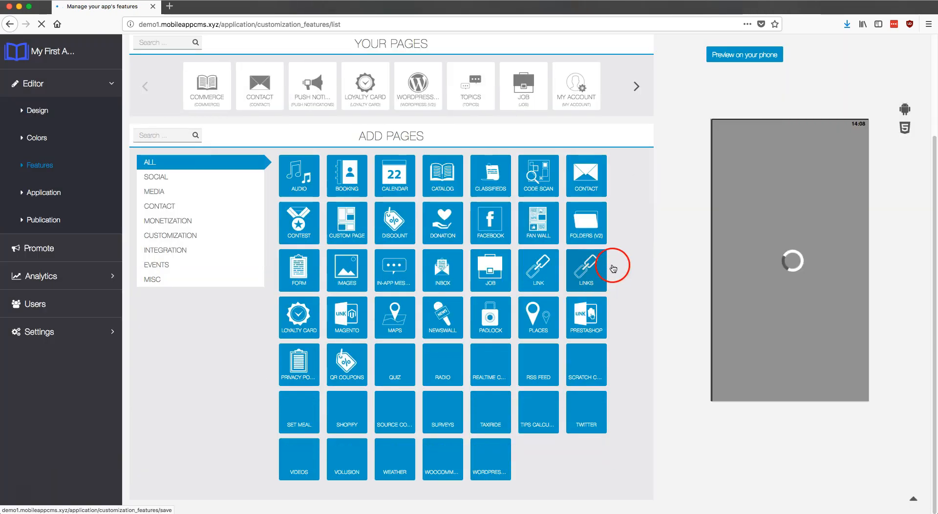
left_click(527, 97)
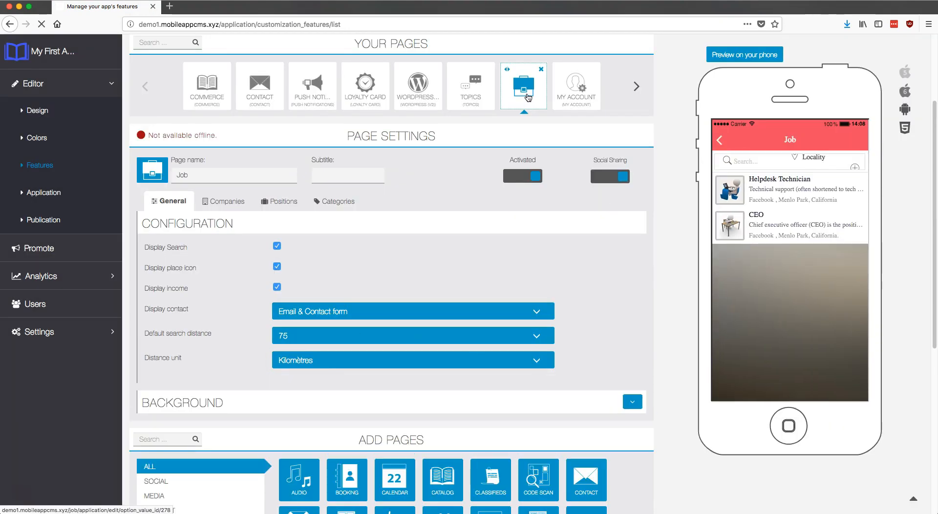
left_click(224, 205)
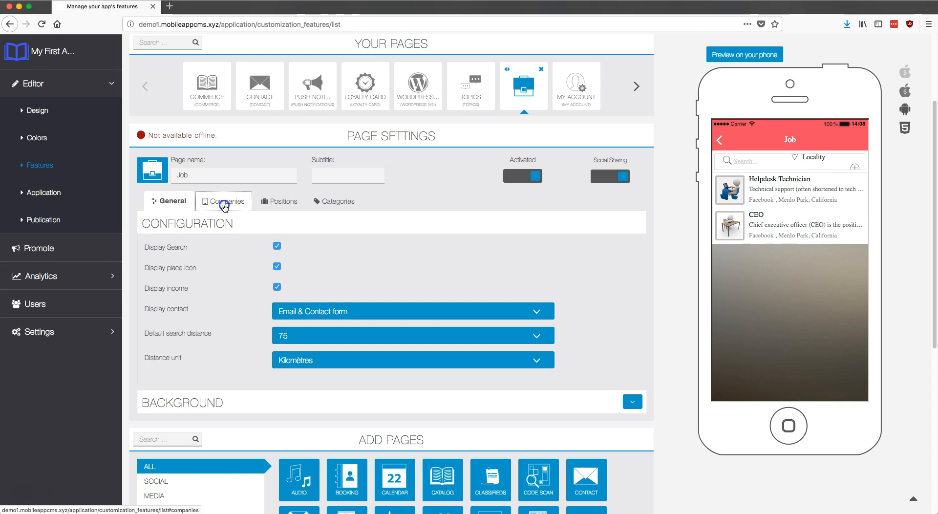
Add a company named Twitter and paste its description of Twitter and the community-handling role.
left_click(629, 222)
left_click(458, 252)
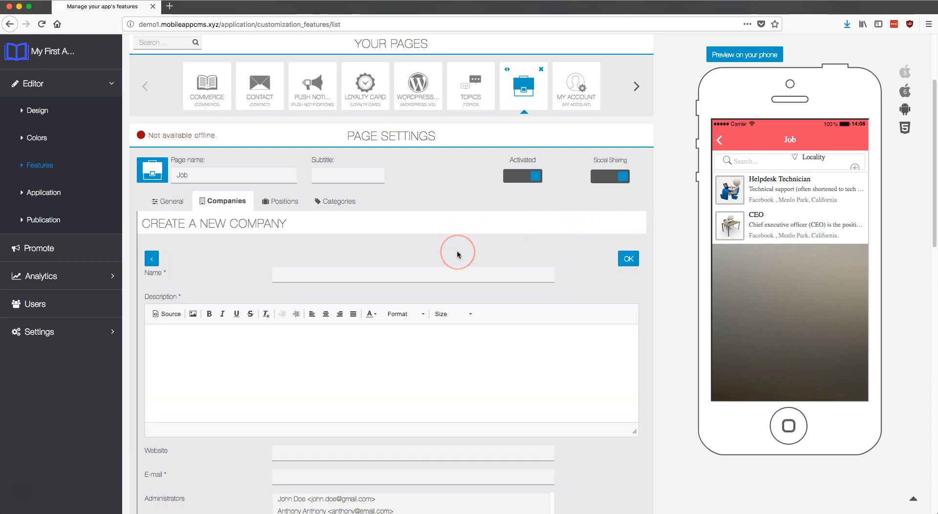
left_click(364, 271)
type("Twitter")
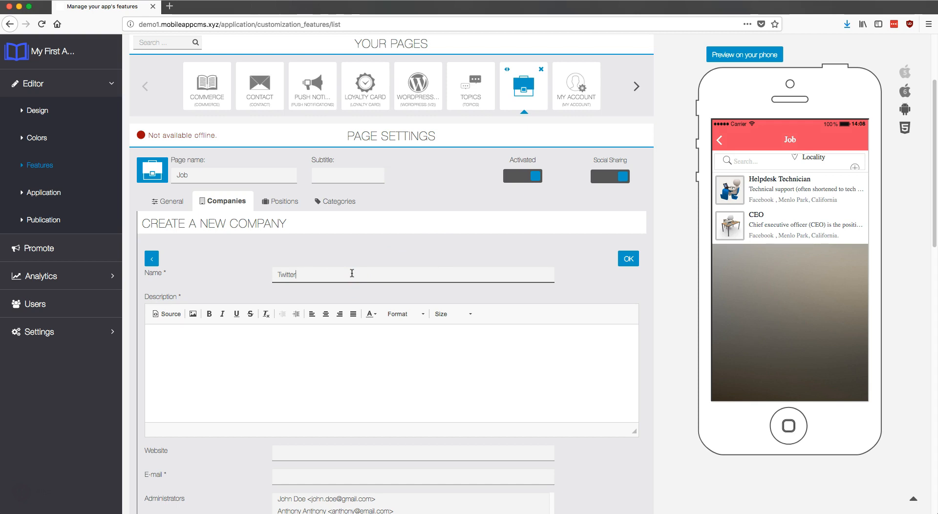
key("Tab")
type("Twitter is an online news and social networking service on which users post and interact with messages known as \"tweets\". Tweets were originally restricted to 140 characters, but on November 7, 2017, this limit was doubled for all languages except Japanese, Korean, and Chinese. Registered users can post tweets, but those who are unregistered can only read them. Users access Twitter through its website interface, through Short Message Service (SMS) or mobile-device application software (\"app\"). Twitter, Inc. is based in San Francisco, California, and has more than 25 offices around the world. Your job will be to handle and entertain multiple communities, on Twitter.com or on Twitter Real World Events.")
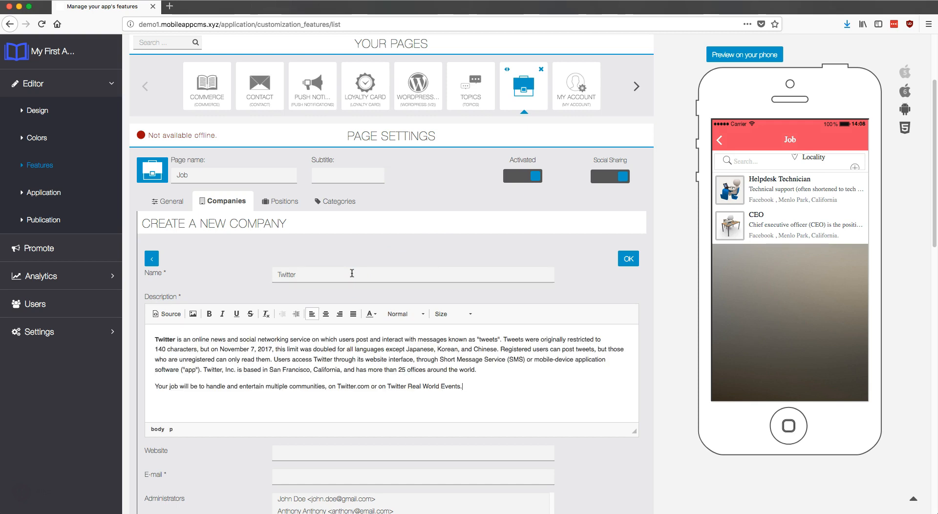
left_click(455, 311)
scroll(453, 310, "down", 4)
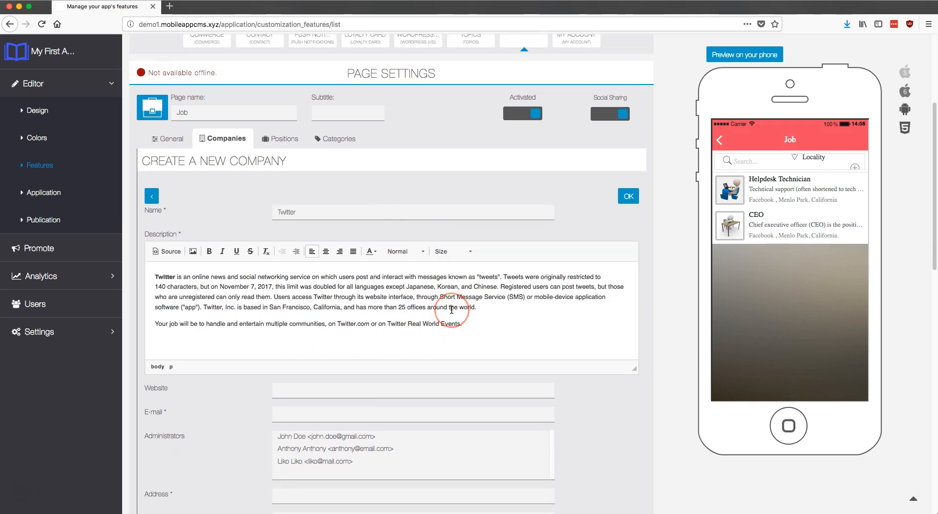
scroll(451, 310, "down", 1)
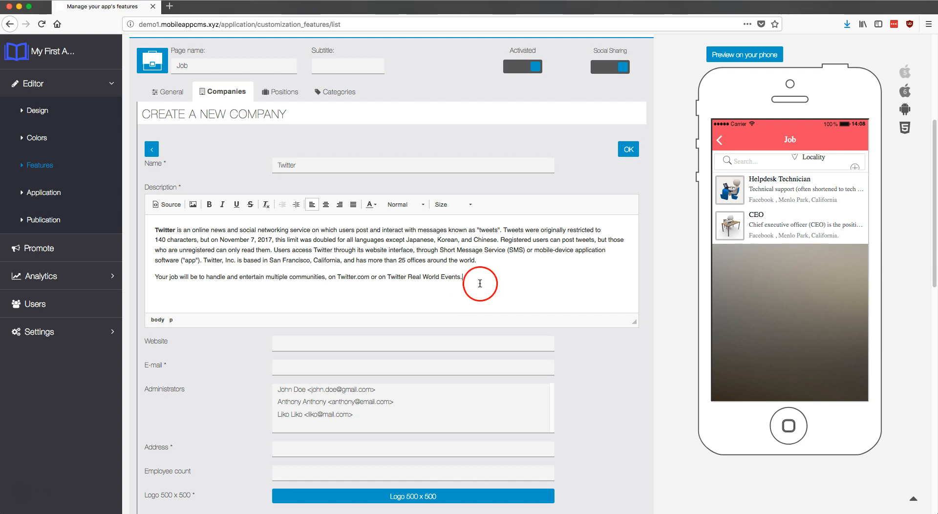
scroll(480, 287, "down", 2)
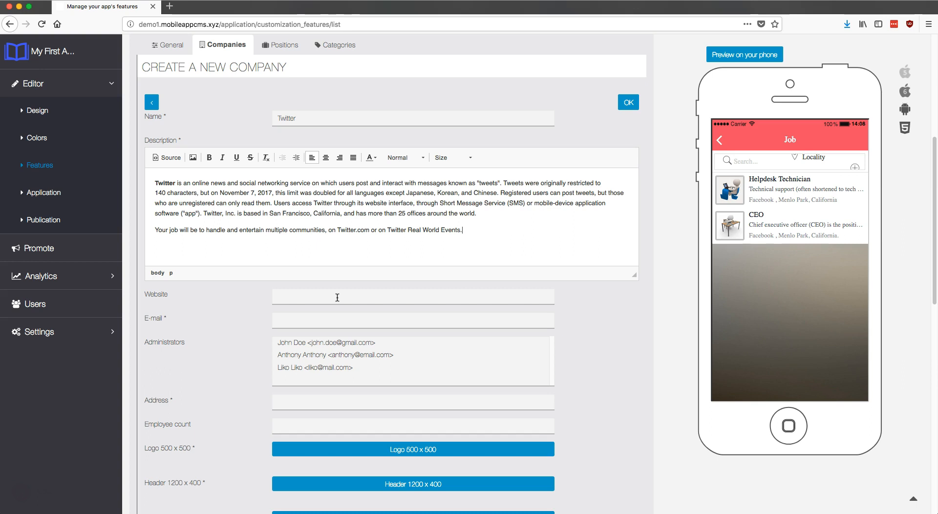
Enter the Twitter website and company e-mail, and choose the second administrator.
left_click(323, 298)
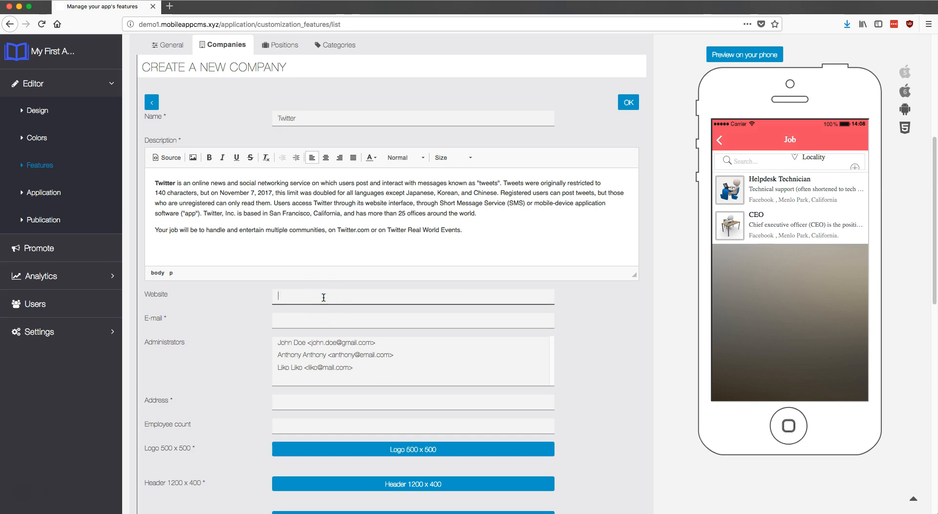
type("https://twitter.com")
left_click(350, 320)
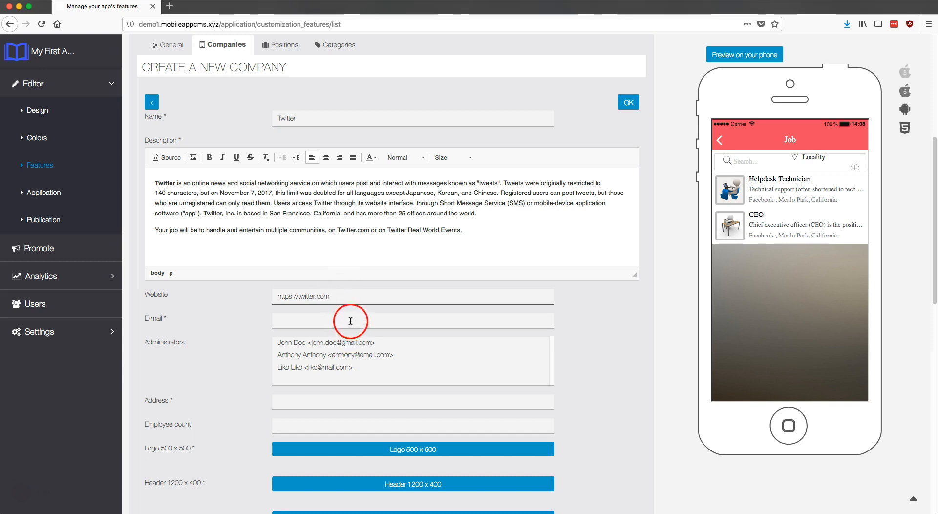
type("ema")
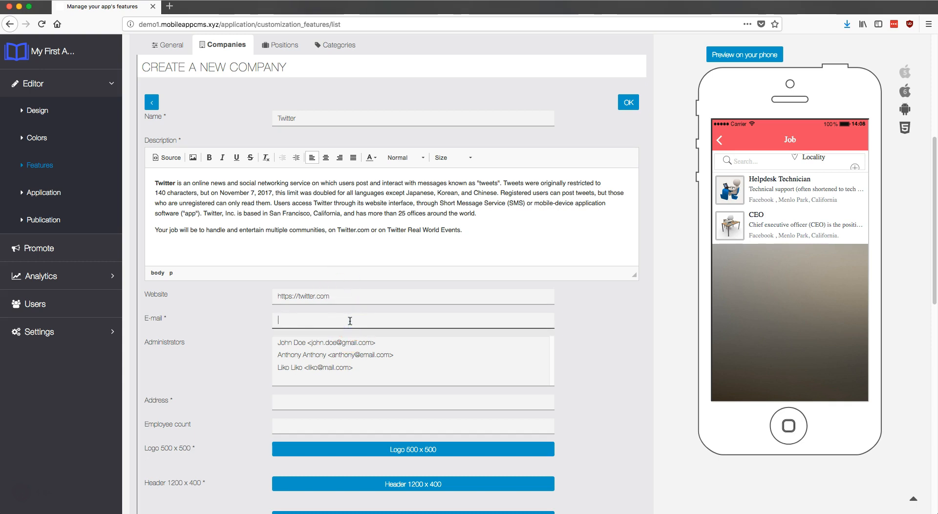
type("email@twitter.com")
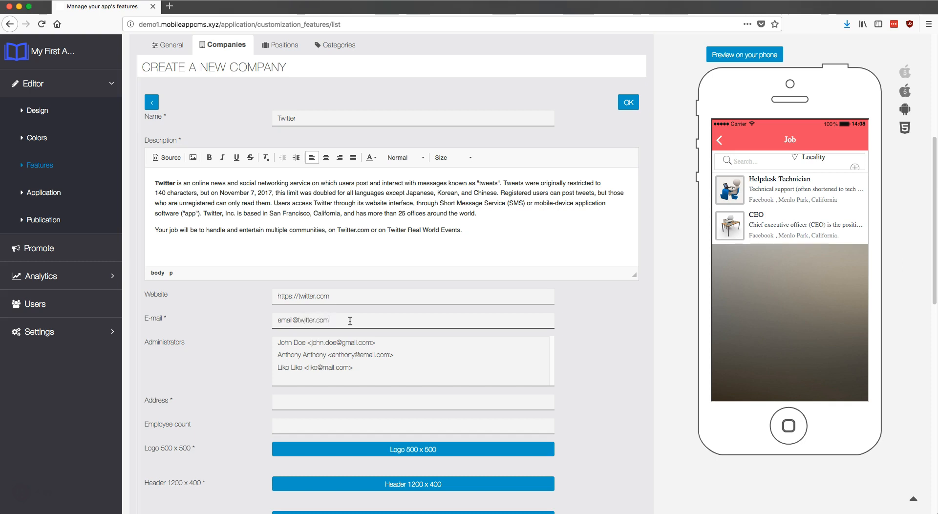
left_click(360, 367)
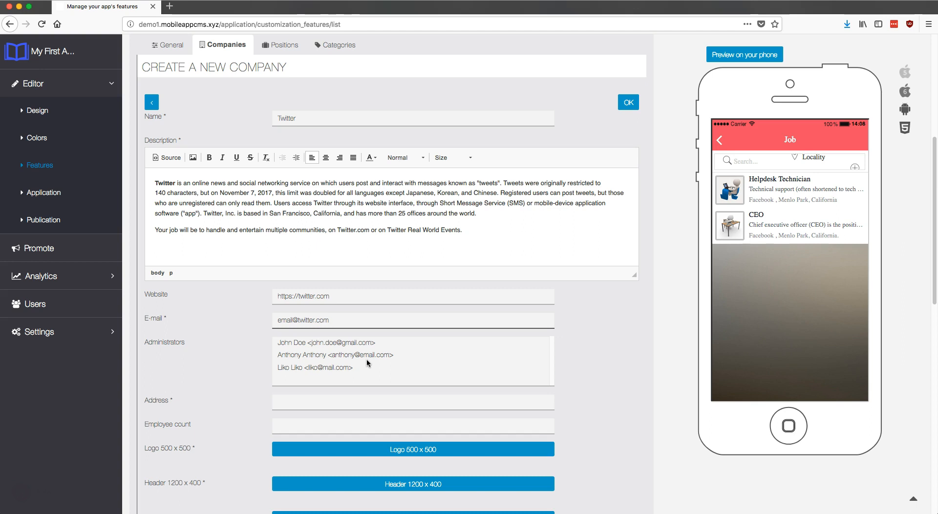
left_click(364, 356)
Copy 'San Francisco, California' into Address and set Employee count to 20 000.
scroll(352, 359, "down", 2)
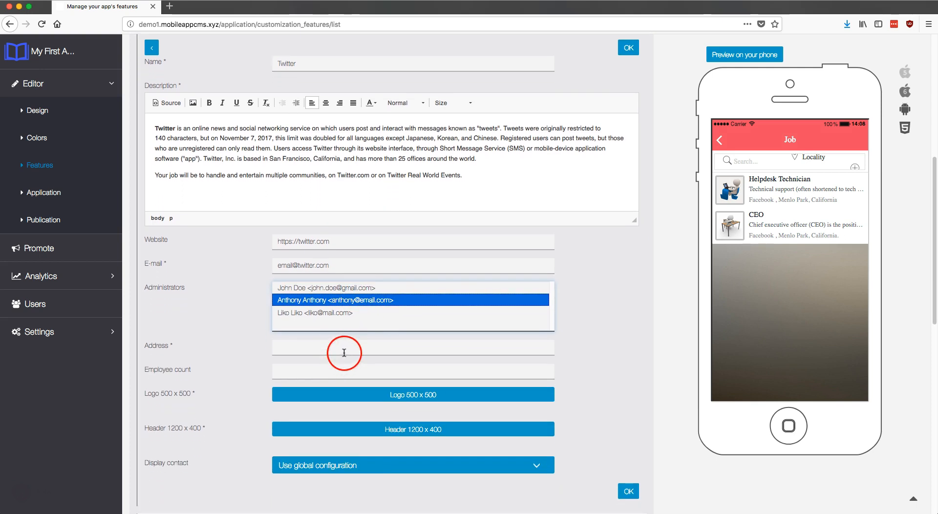
left_click_drag(276, 161, 341, 160)
key("ctrl+c")
left_click(322, 349)
key("ctrl+v")
scroll(317, 391, "down", 2)
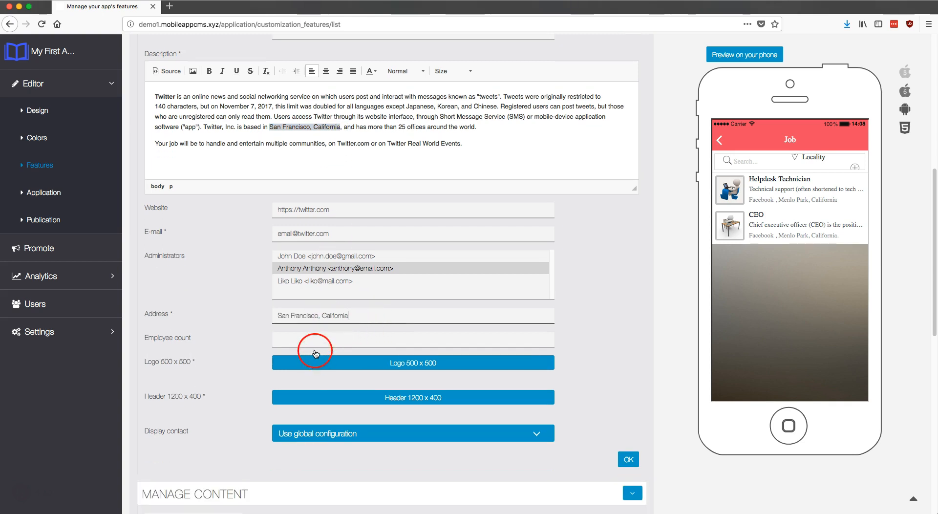
left_click(329, 325)
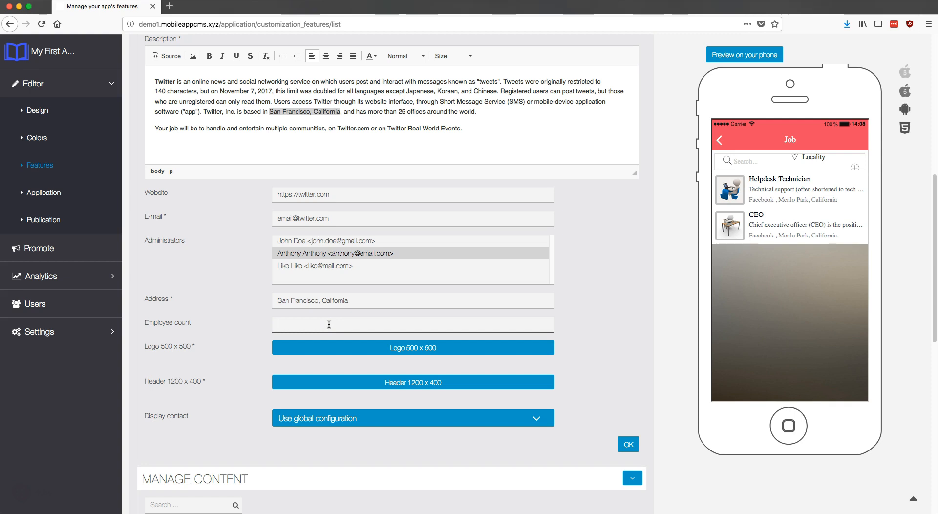
type("20 000")
left_click(333, 333)
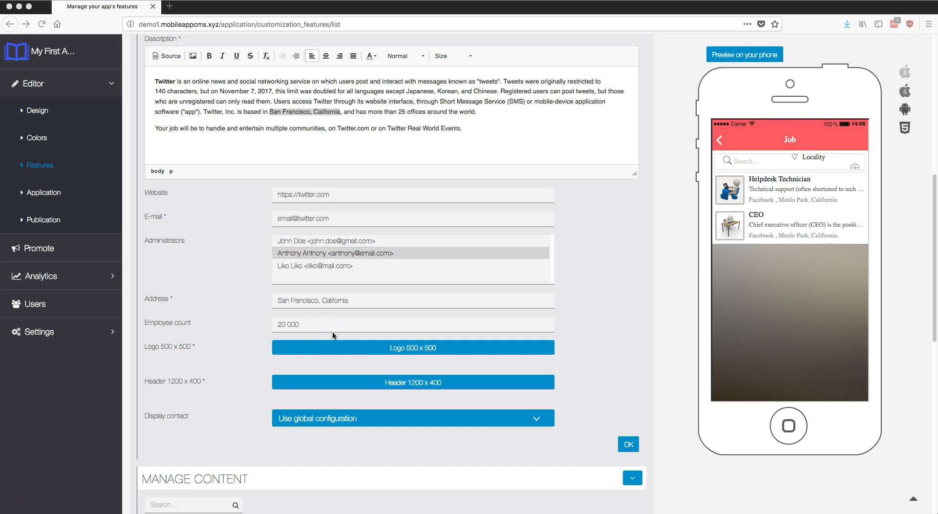
left_click(330, 345)
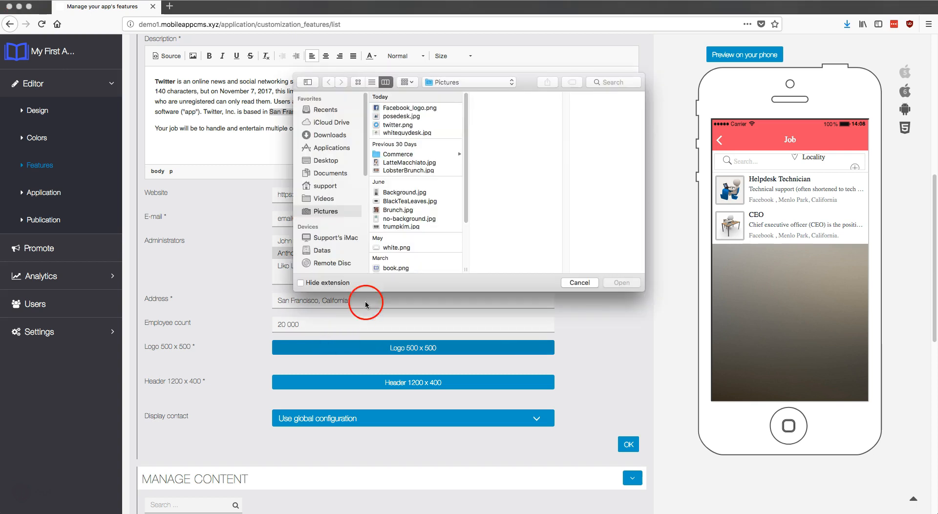
Upload and crop twitter.png as the Twitter company logo.
left_click(401, 126)
left_click(616, 282)
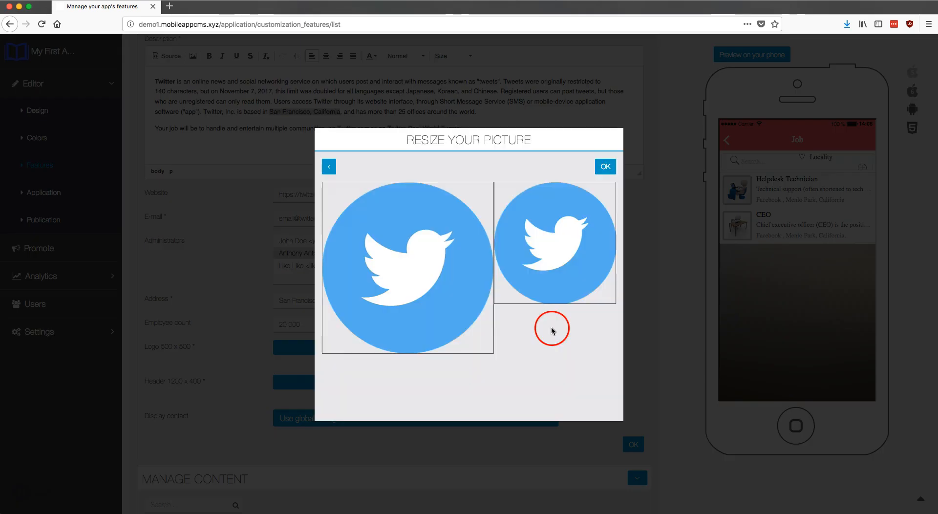
left_click(601, 169)
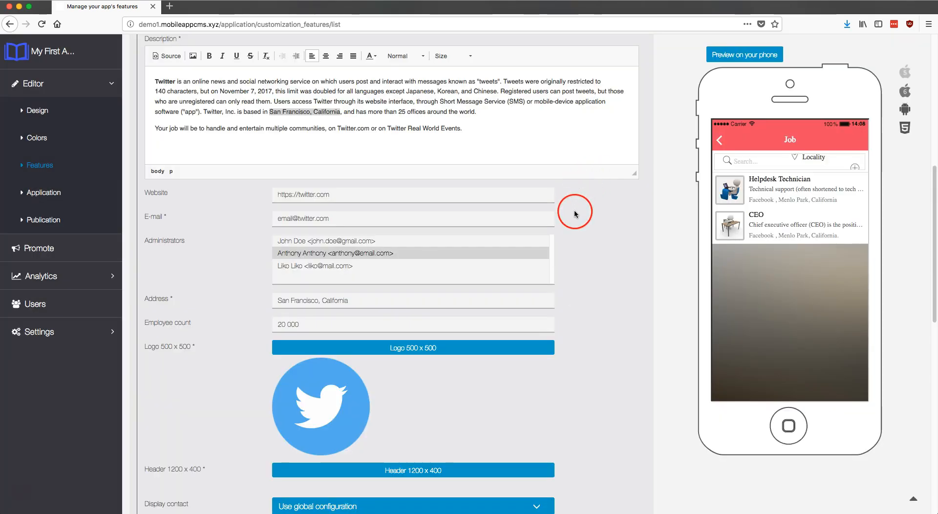
Upload 165628.jpg as the company header, shifting the crop lower on the photo.
scroll(574, 214, "down", 3)
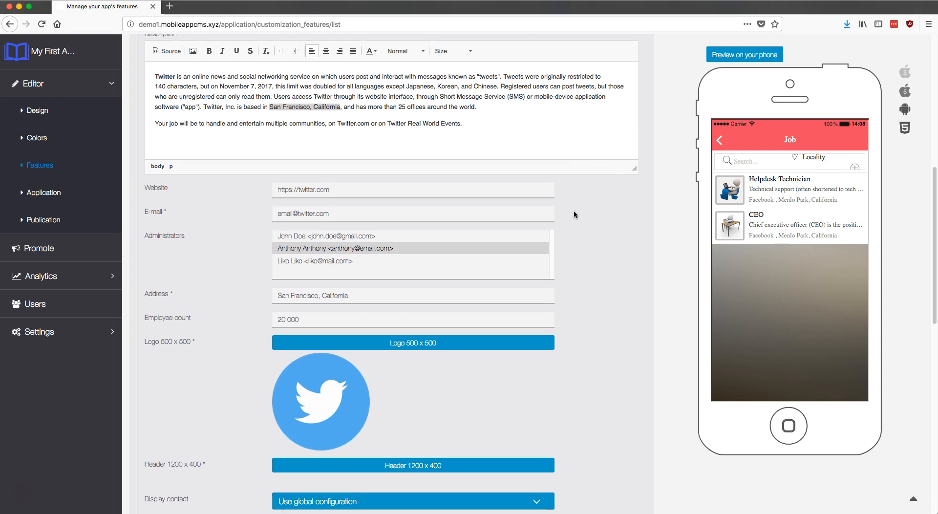
scroll(566, 250, "down", 2)
left_click(464, 321)
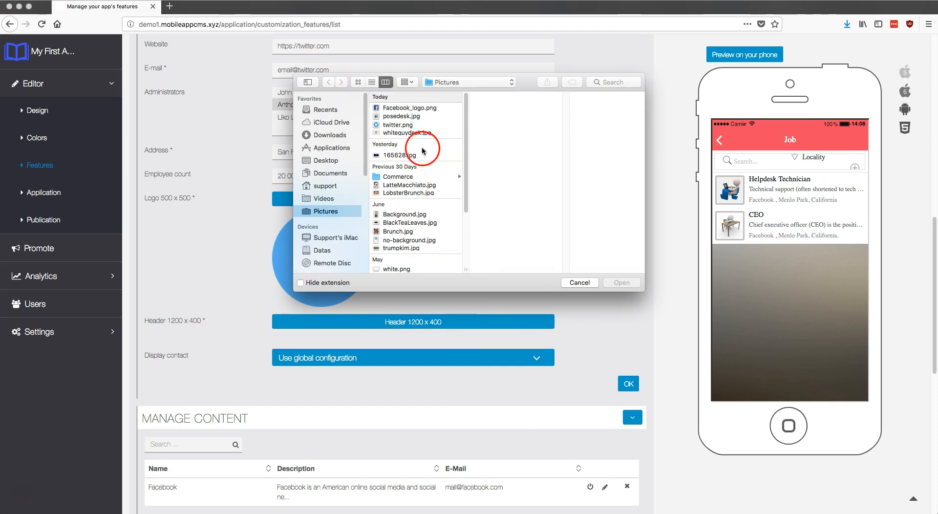
left_click(409, 156)
left_click(628, 284)
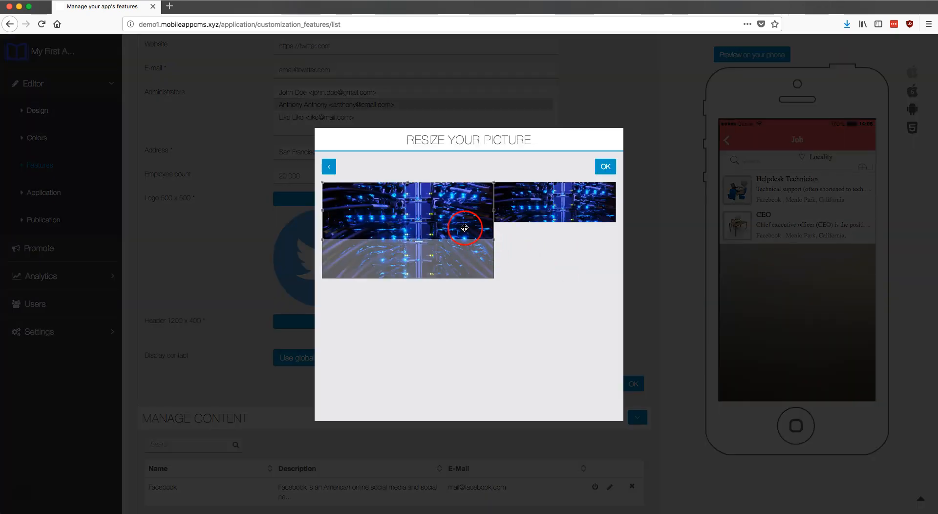
left_click_drag(464, 219, 460, 241)
left_click(604, 167)
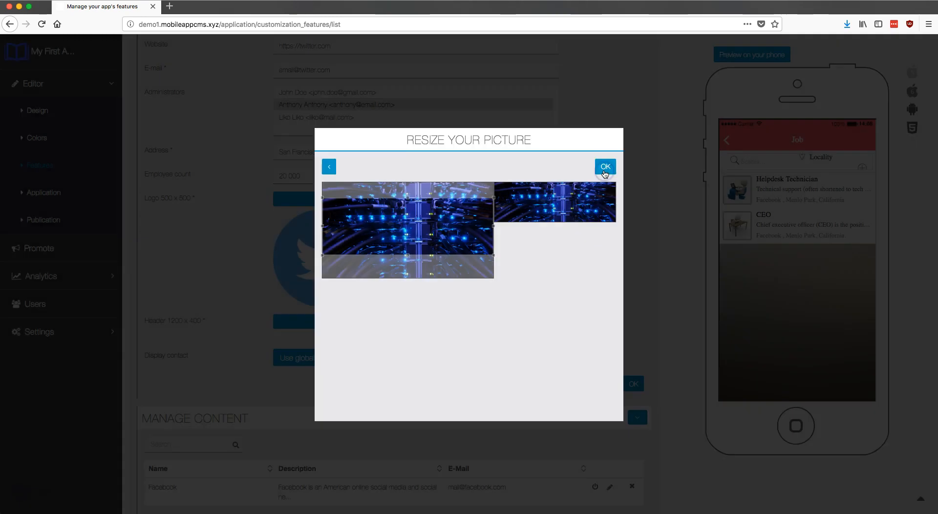
Set Display contact to Contact form and save Twitter to the company list.
scroll(601, 293, "down", 3)
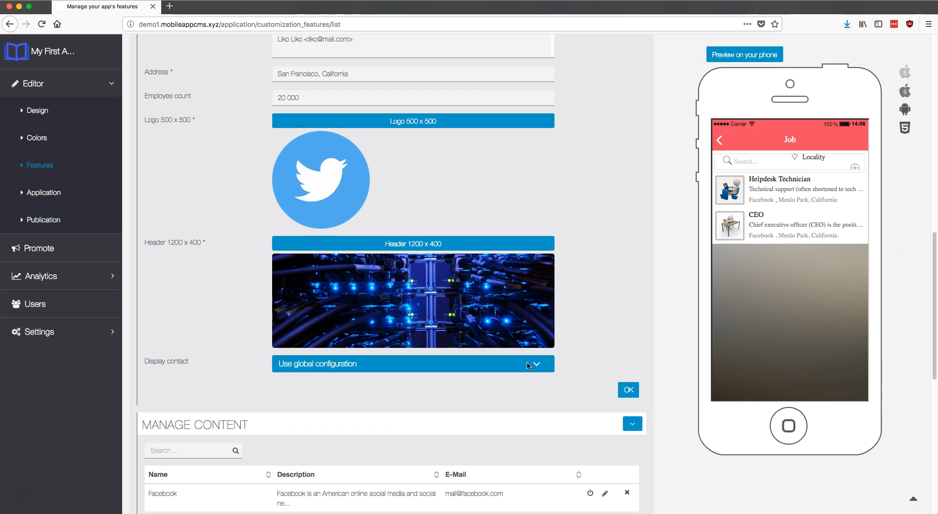
left_click(529, 365)
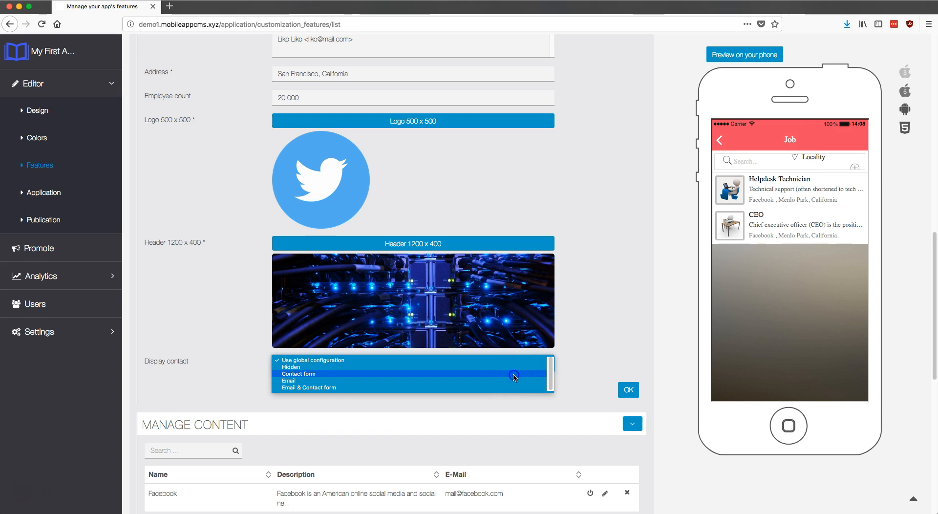
left_click(514, 374)
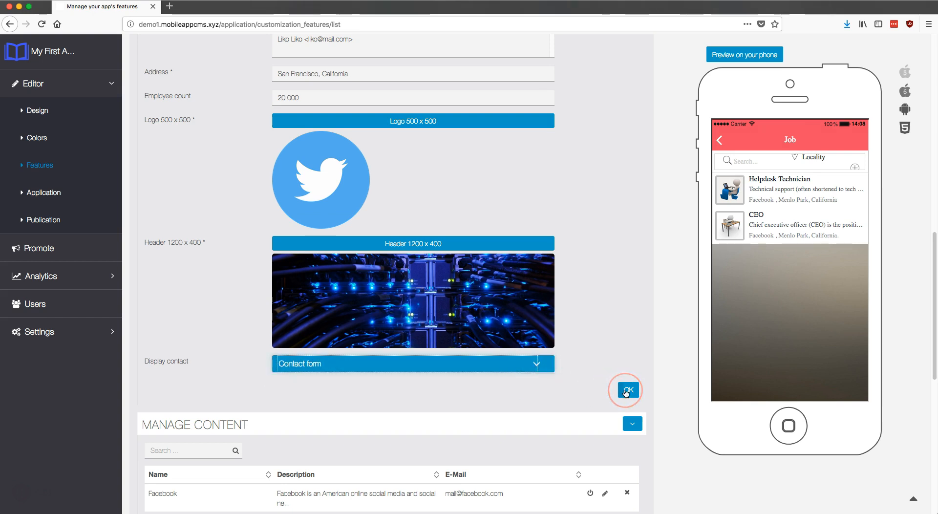
left_click(627, 390)
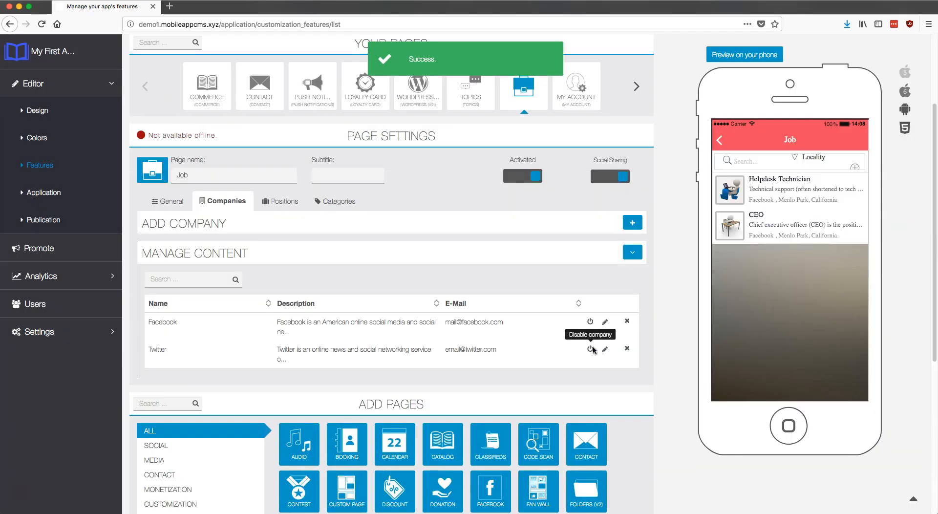
left_click_drag(802, 259, 800, 340)
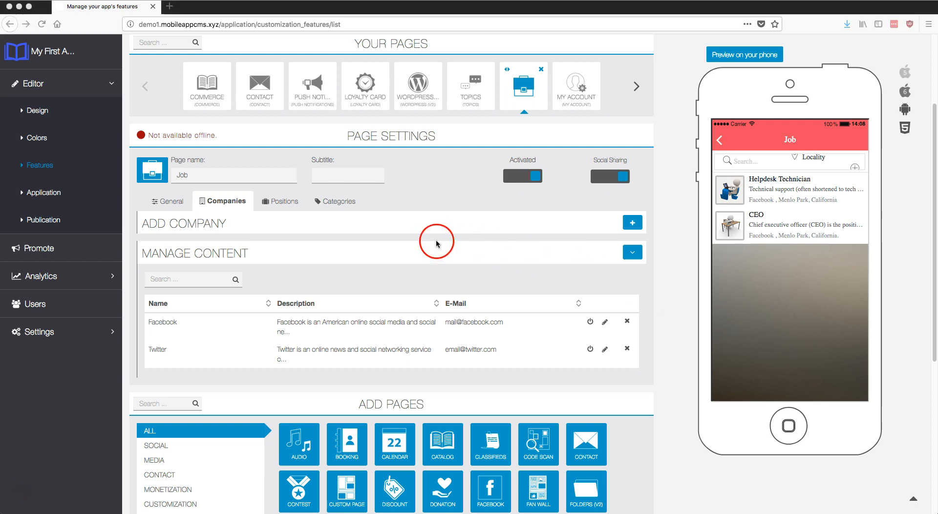
left_click(282, 204)
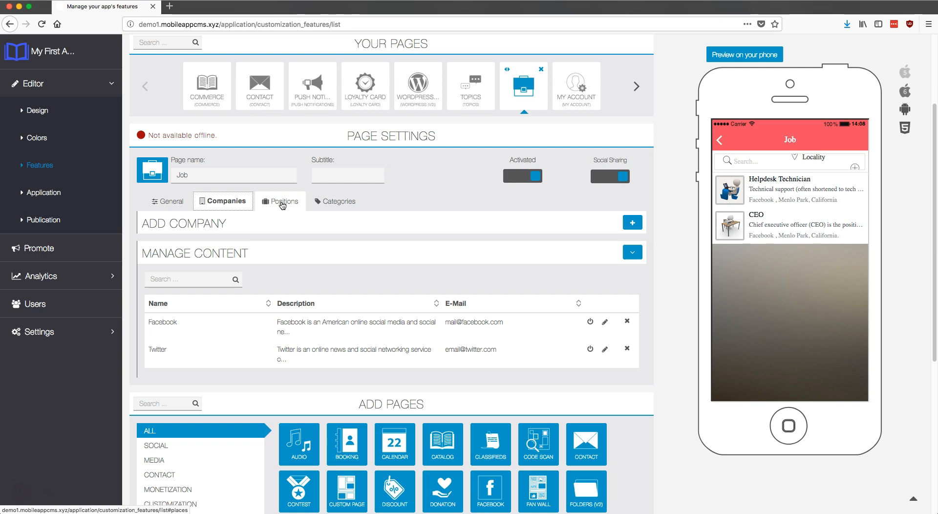
Start a new position and upload twitter.png as its 300 x 300 icon.
left_click(282, 204)
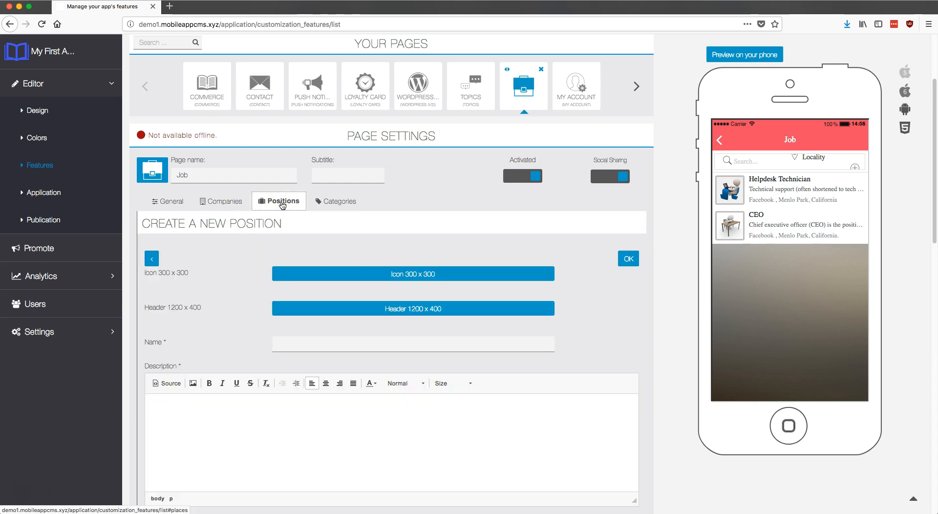
left_click(421, 276)
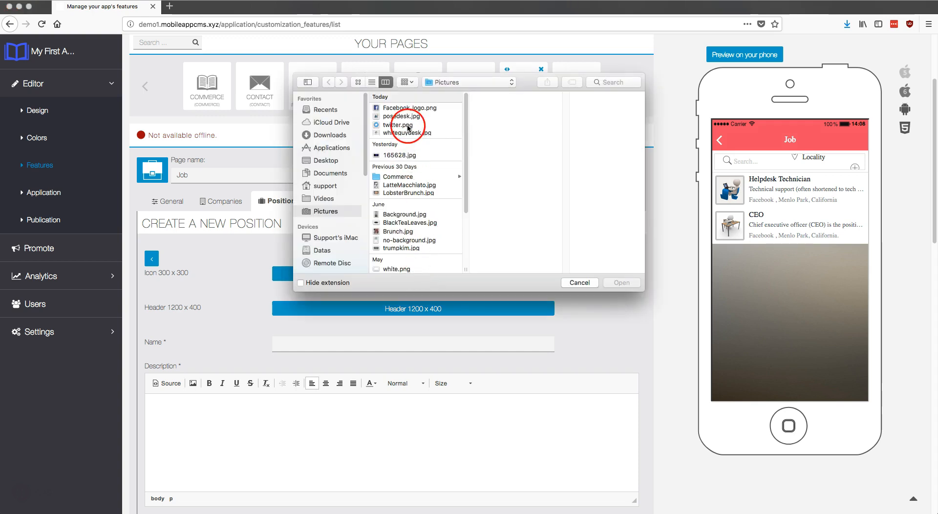
left_click(405, 125)
left_click(622, 282)
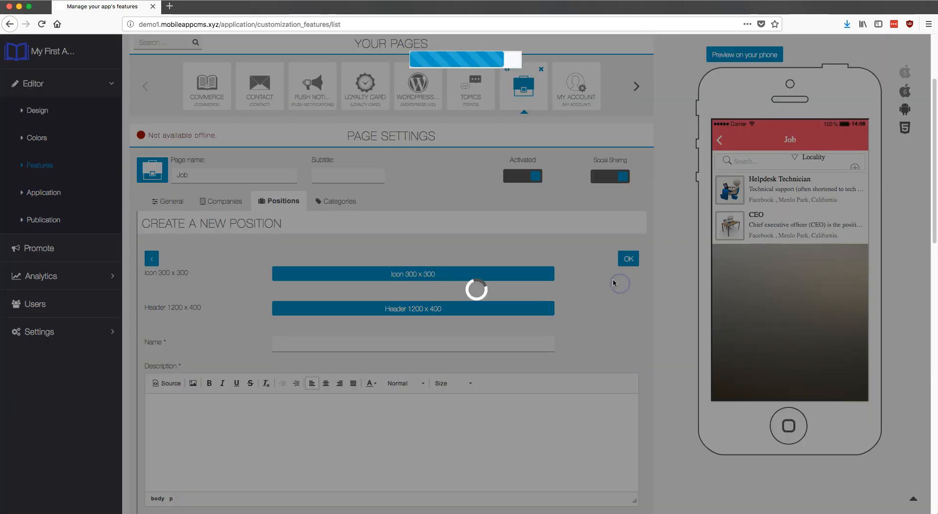
left_click(603, 165)
Upload 165628.jpg as the position header, cropping it lower on the photo.
left_click(473, 400)
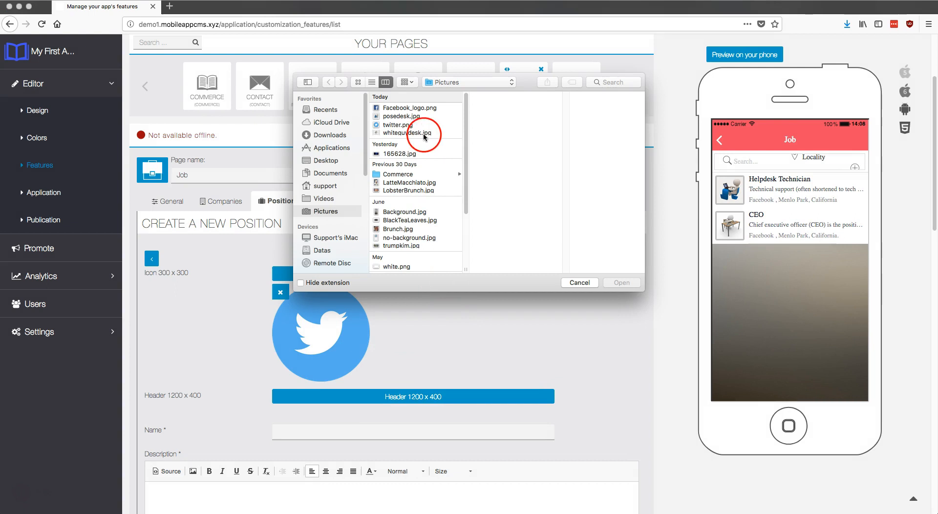
left_click(405, 153)
left_click(621, 282)
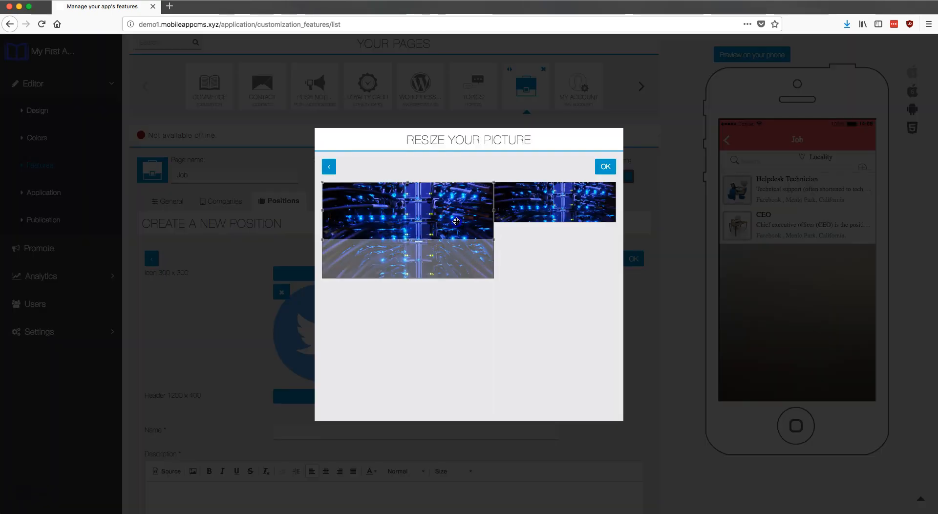
left_click_drag(452, 220, 453, 247)
left_click(605, 167)
left_click(551, 277)
scroll(569, 323, "down", 5)
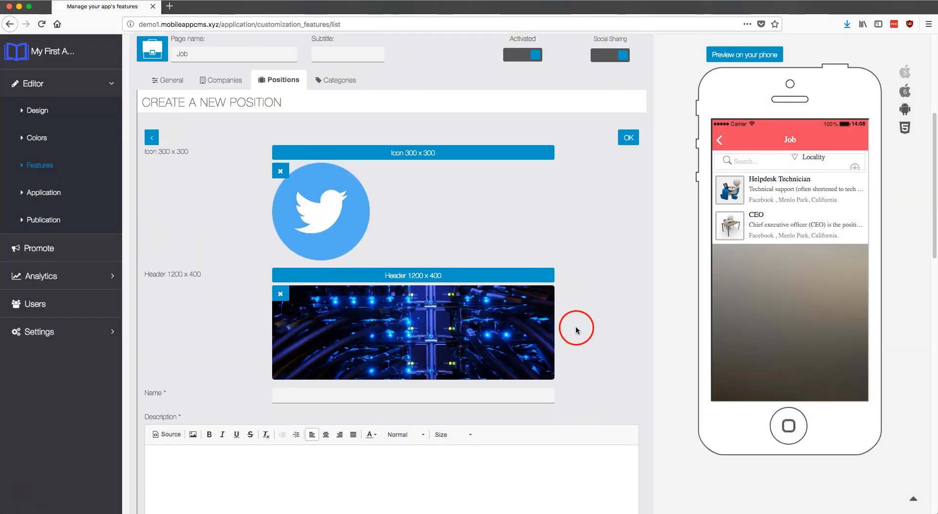
Name the position Community Manager and paste in its job description.
left_click(354, 318)
type("Co")
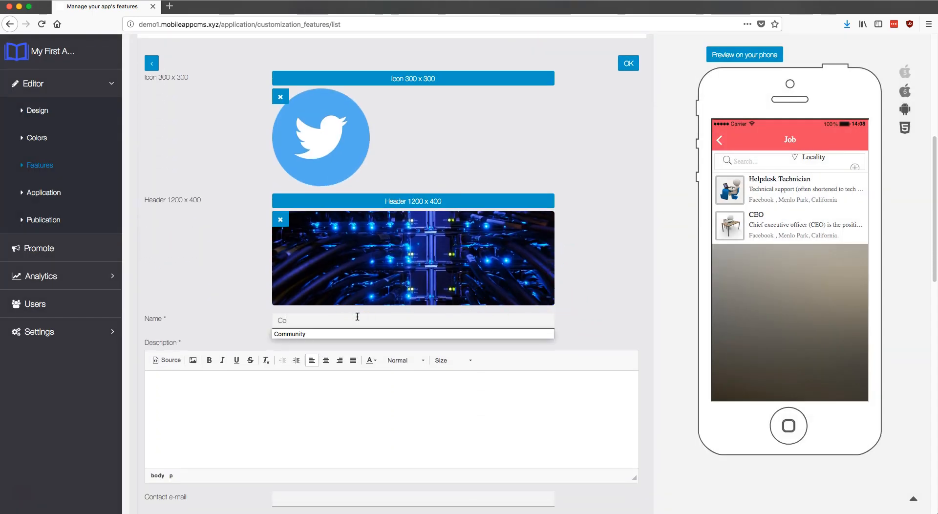
type("mmunity")
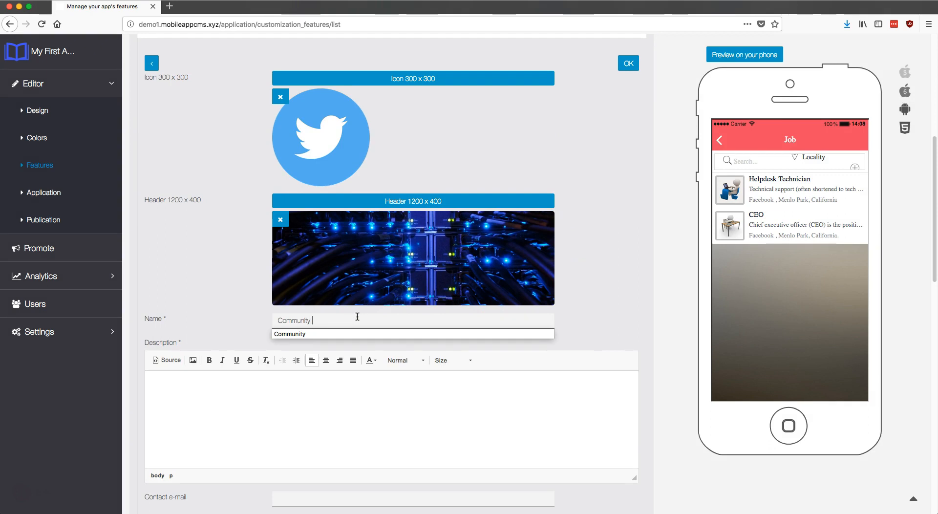
type(" Manager")
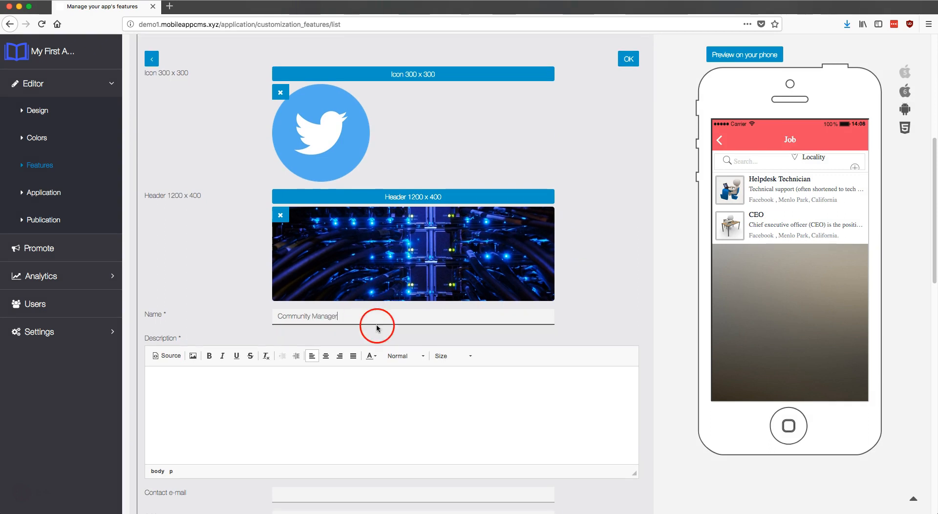
scroll(361, 322, "down", 2)
left_click(348, 331)
type("An online community manager builds, grows, and manages online communities, performing Community management. As such, you will be in charge of two or three communities in the same time, managing them online. You will also manage them directly on site, in Real Life Events.")
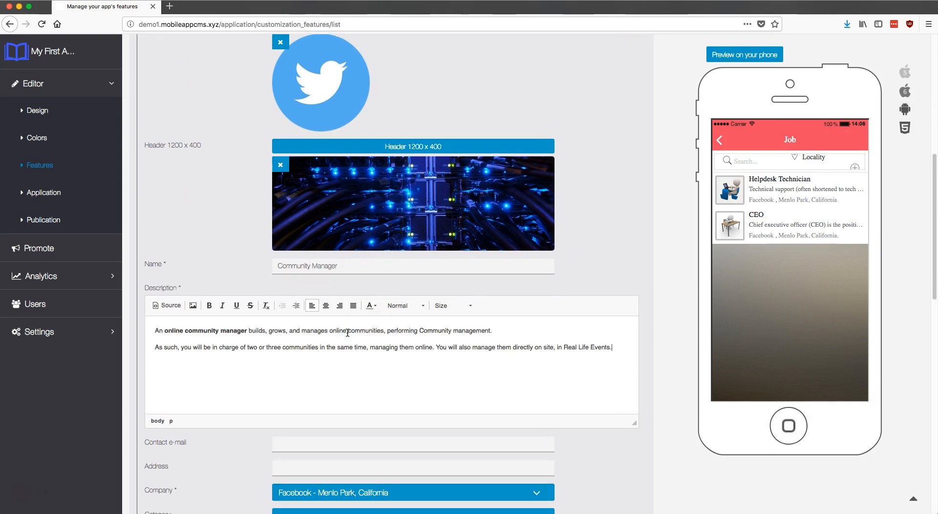
scroll(348, 332, "down", 4)
left_click(347, 333)
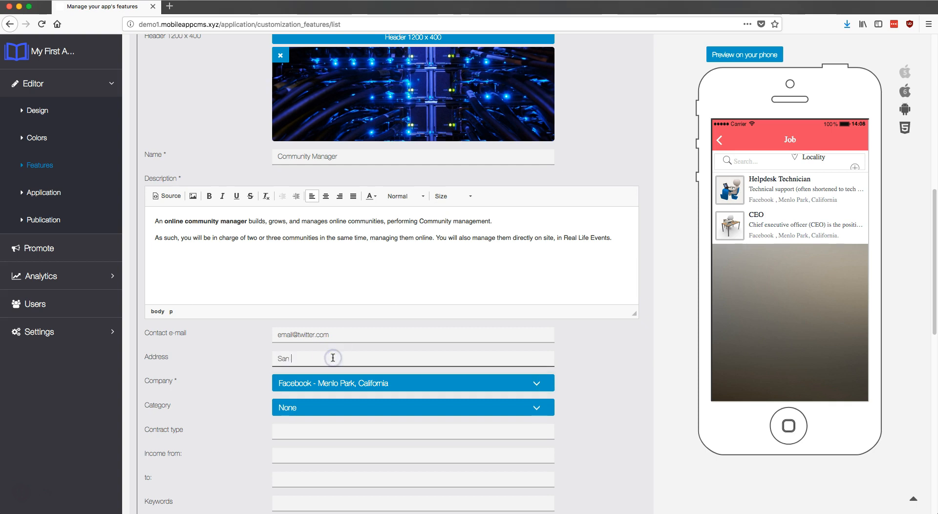
Set company Twitter - San Francisco, category Private sector - Technology, and a Temporary contract type.
left_click(344, 390)
scroll(341, 388, "down", 3)
left_click(308, 341)
left_click(308, 362)
type("Temporary contract - renewable")
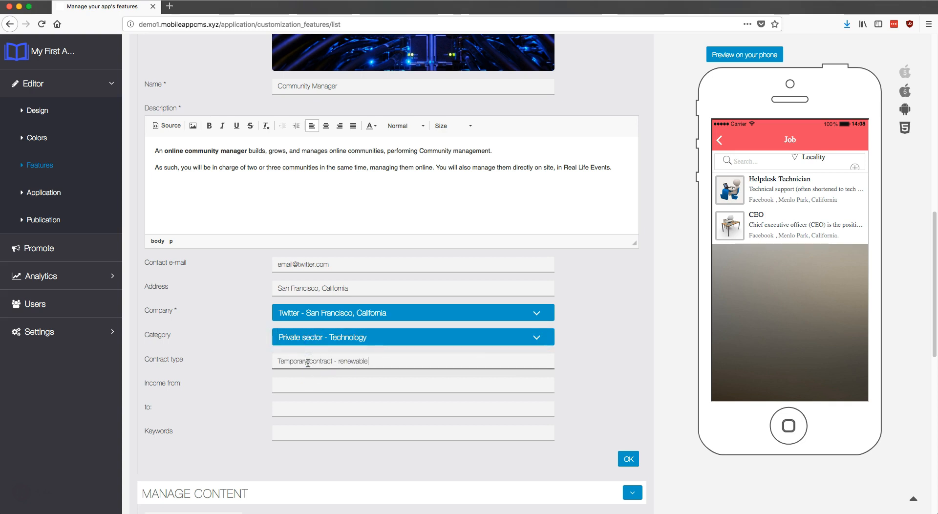
scroll(308, 363, "down", 1)
Set the income range to 15 000 – 18 000 and enter the position's keywords.
left_click(323, 345)
type("15 000")
left_click(316, 370)
type("18 000")
left_click(331, 398)
type("Twitter Community Manager")
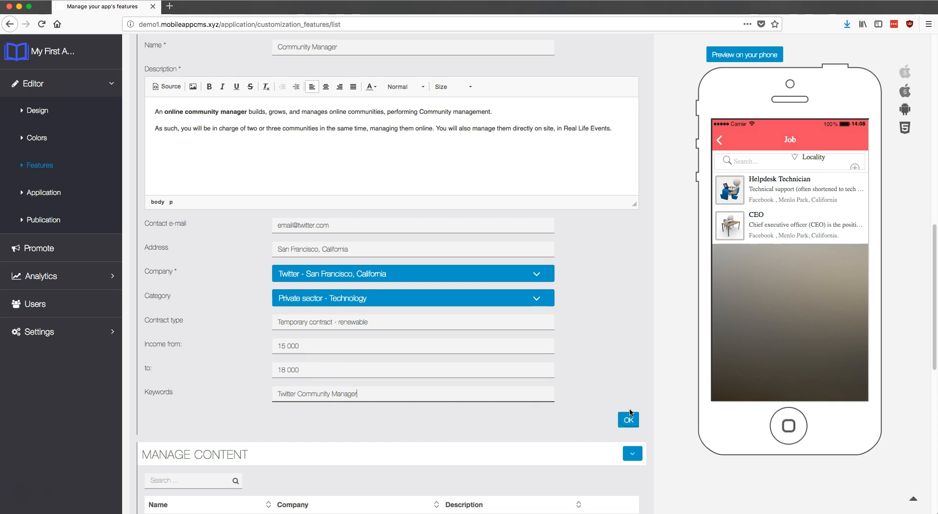
Save the Community Manager position and check its entry in the phone preview's Job list.
left_click(630, 421)
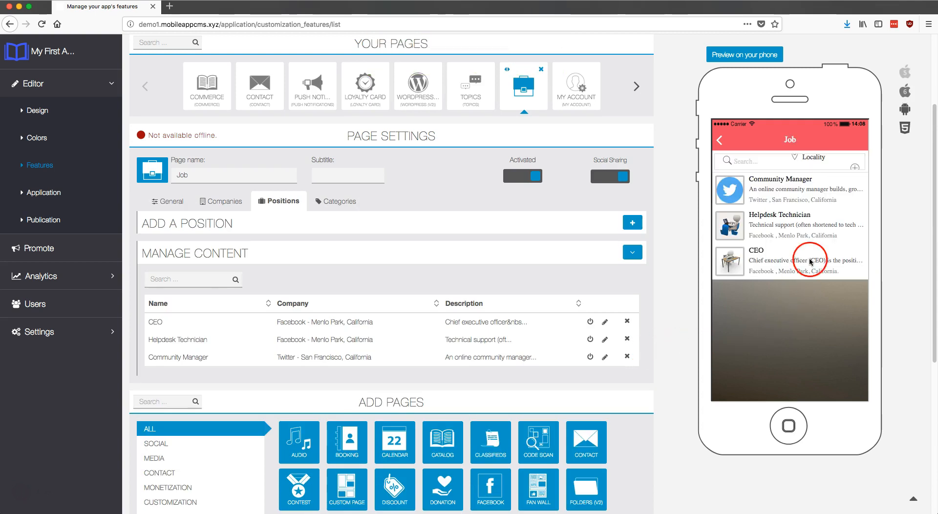
left_click(815, 189)
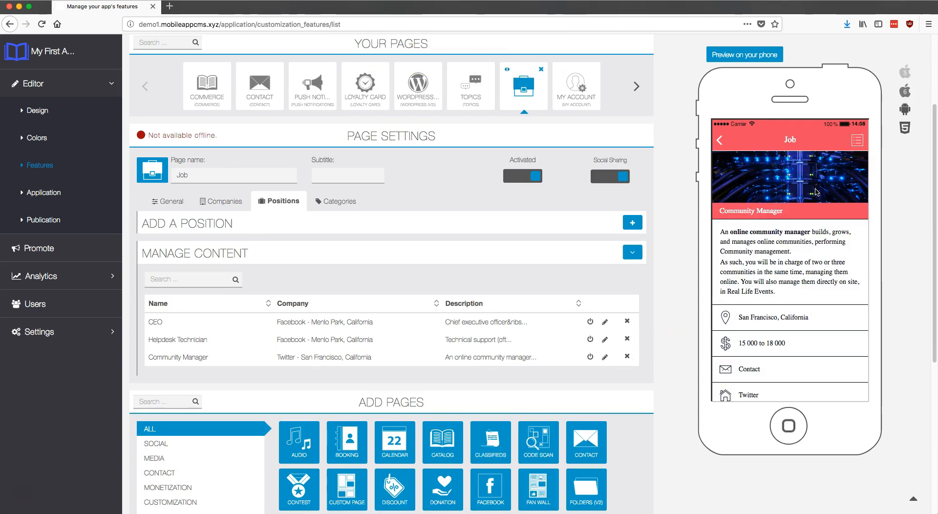
left_click_drag(813, 296, 819, 258)
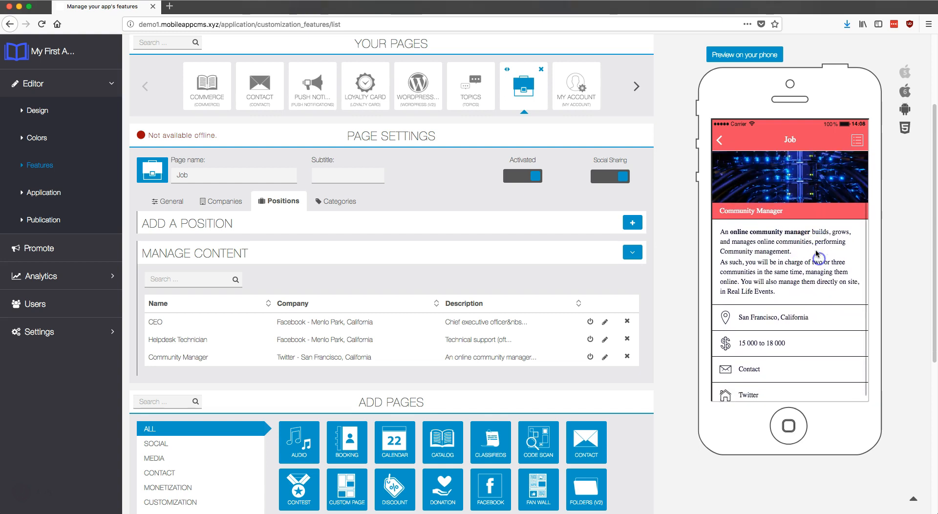
left_click(725, 141)
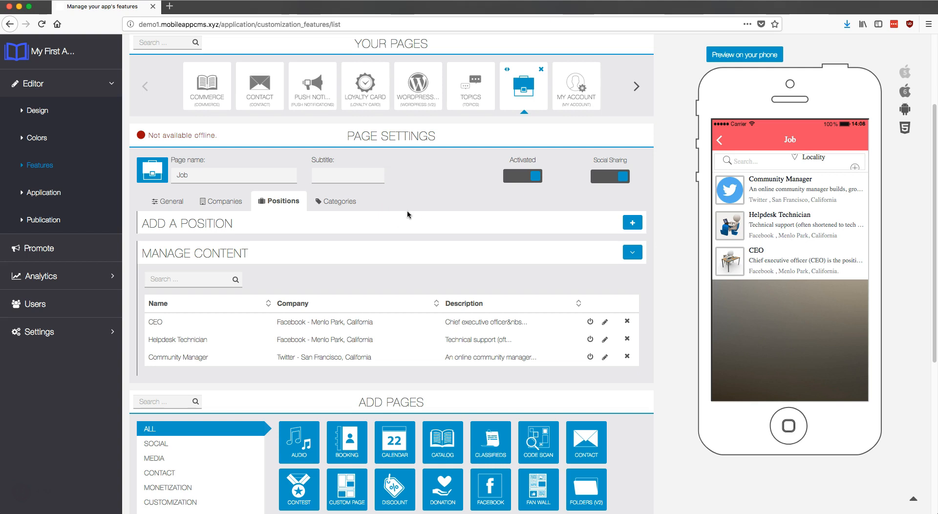
Add a category named 'Public Sector - Administration' and paste in its description.
left_click(347, 200)
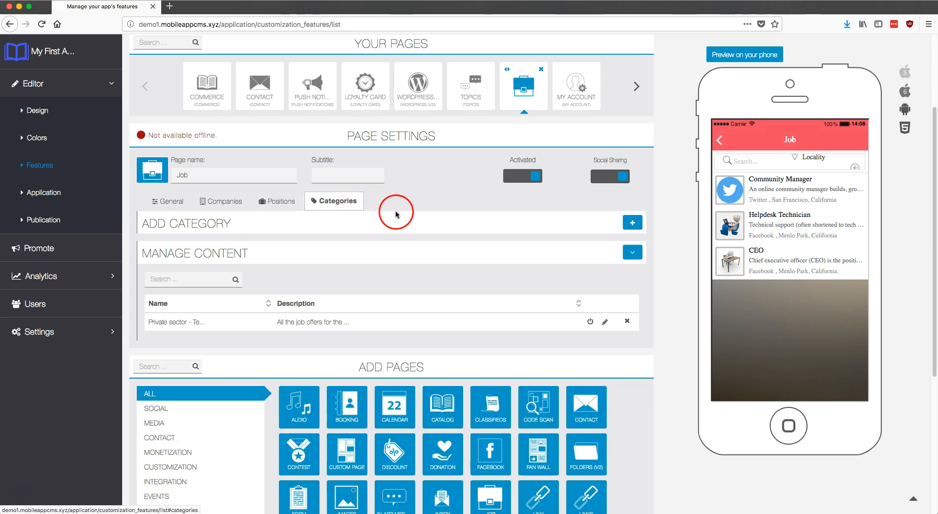
left_click(632, 223)
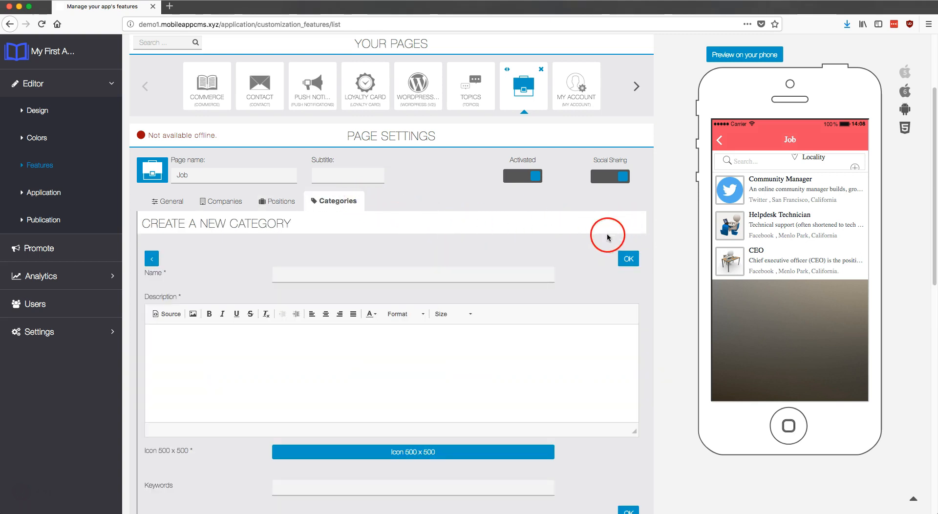
scroll(406, 215, "down", 3)
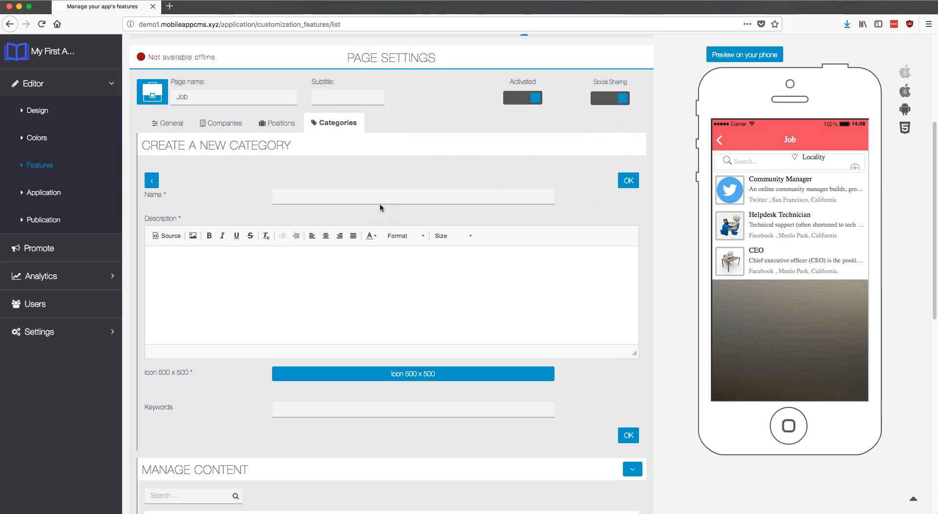
left_click(420, 197)
type("Public Sector - Administration")
left_click(393, 257)
type("In this category you will find all of the jobs offer for the Public Sector in the Administration. For example, Jobs such as: Secretary, Deputy, Magistrate, etc.")
Give the category the Senate picture as icon and Public Administration keywords, then save it.
left_click(410, 374)
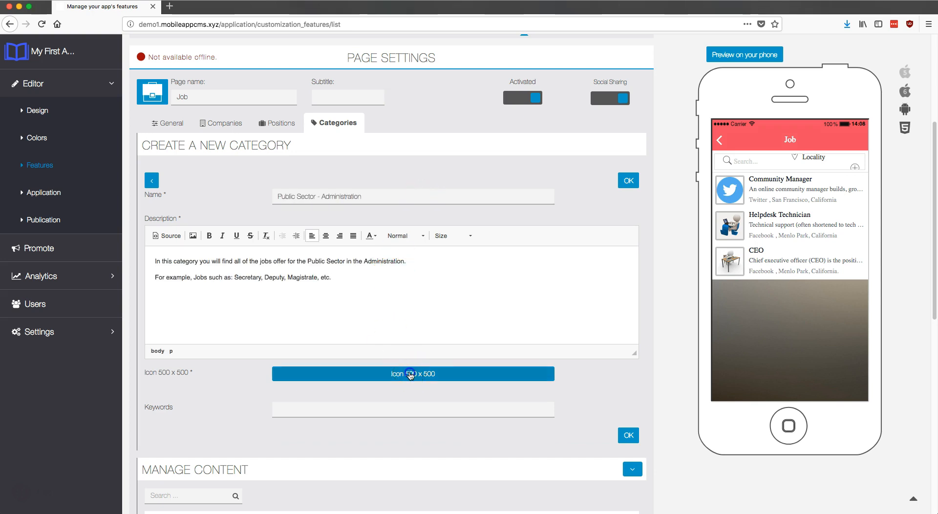
double_click(409, 125)
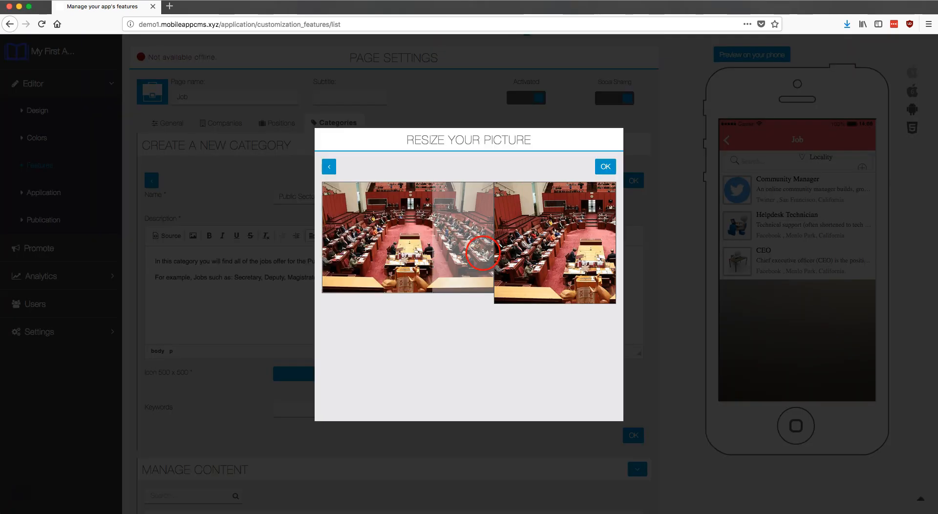
left_click(606, 166)
left_click(410, 411)
type("Public Administration")
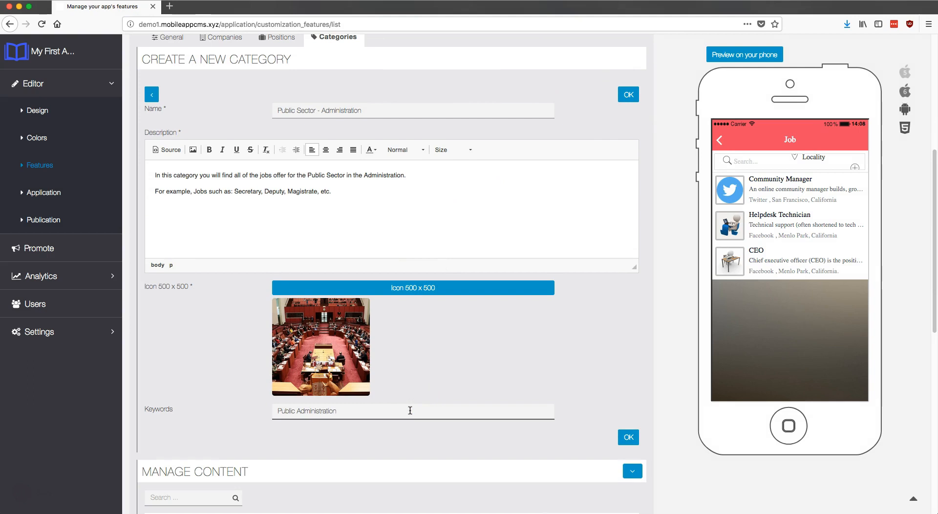
scroll(625, 377, "down", 1)
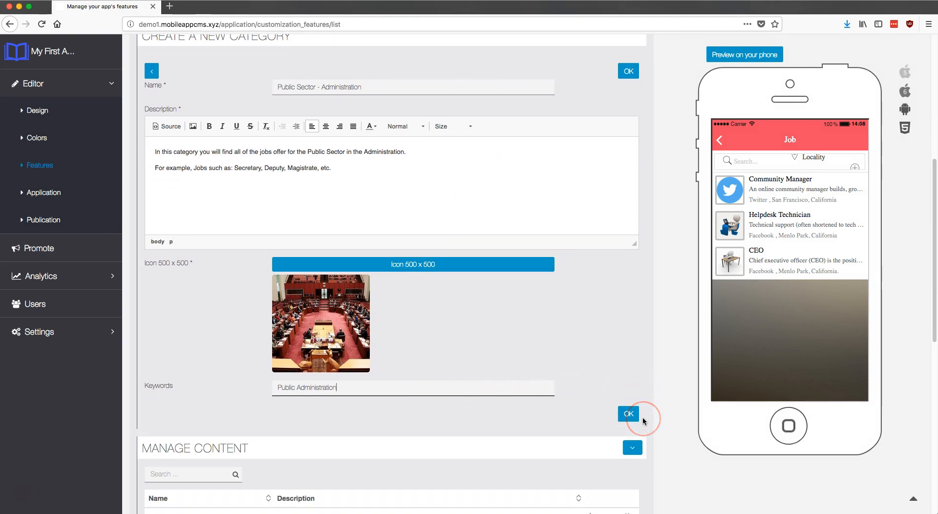
left_click(630, 414)
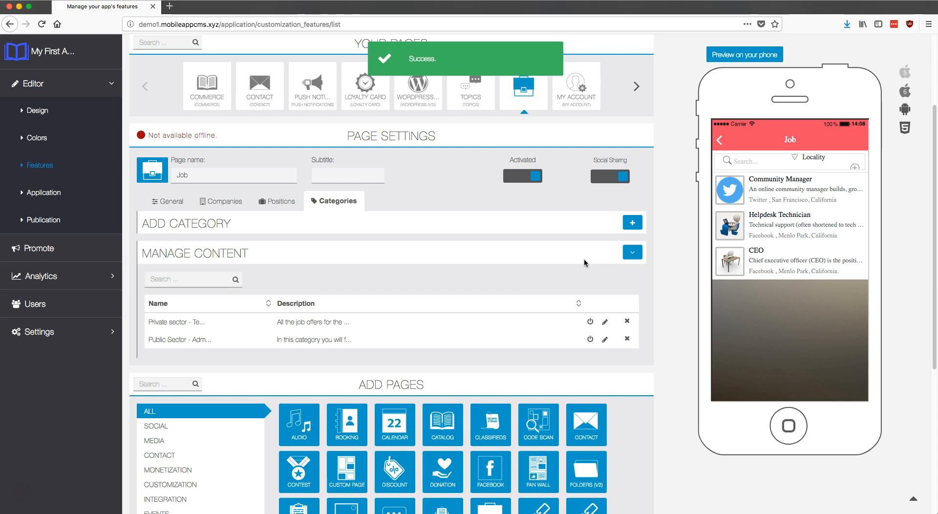
Disable the Private sector - Technology category after closing its edit form unchanged.
left_click(604, 325)
left_click(615, 338)
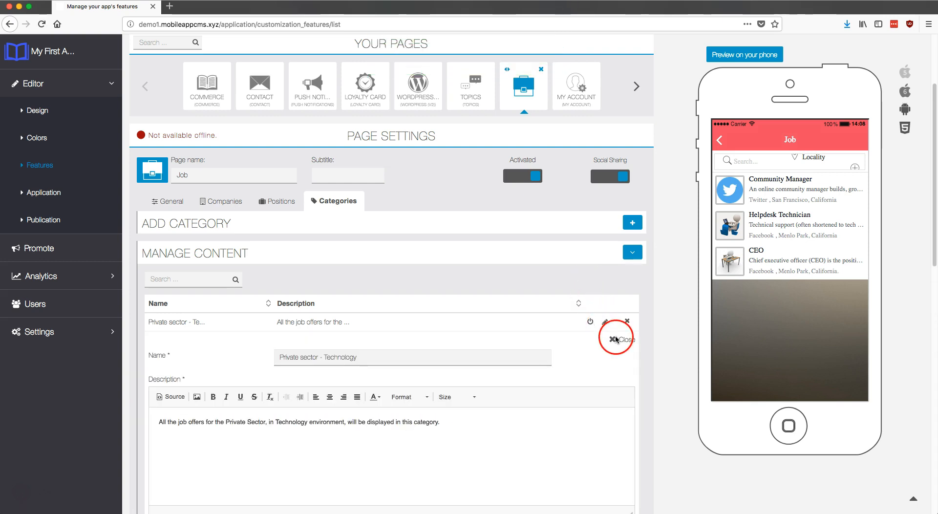
scroll(601, 332, "down", 6)
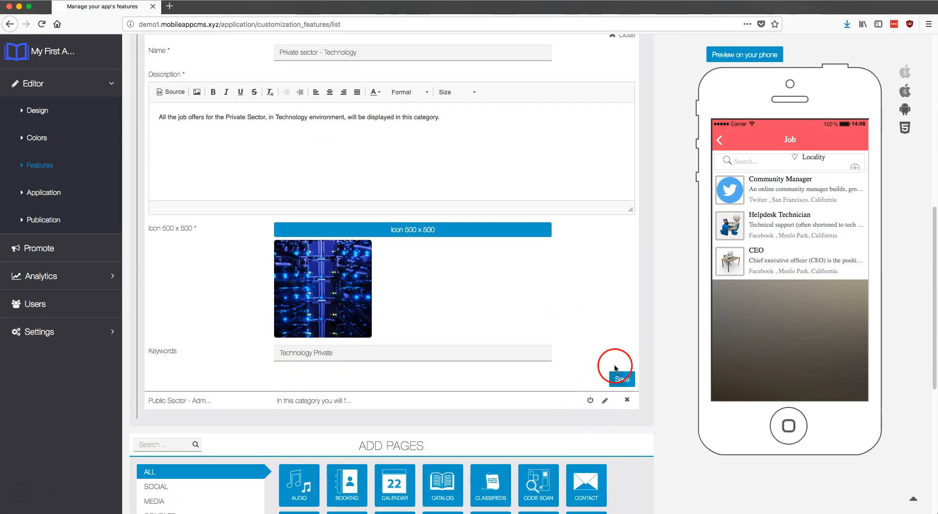
scroll(606, 317, "up", 3)
left_click(613, 176)
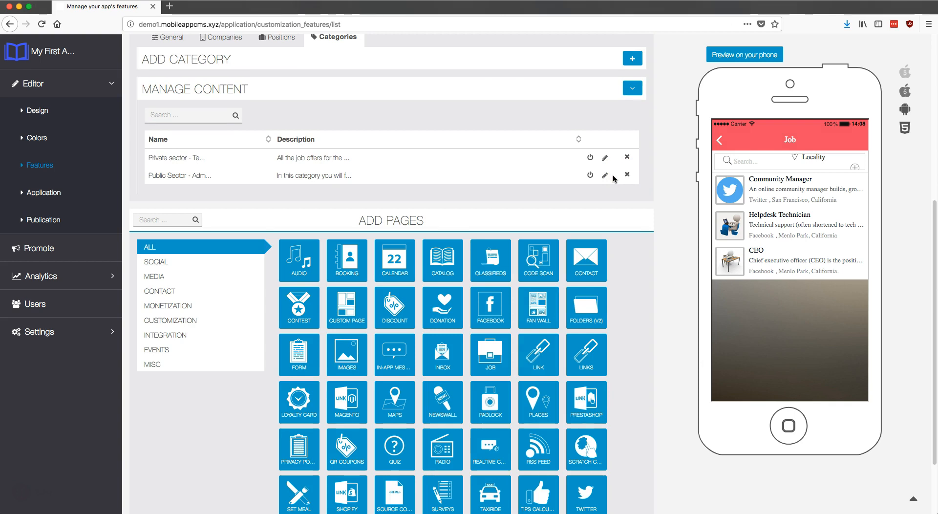
left_click(591, 157)
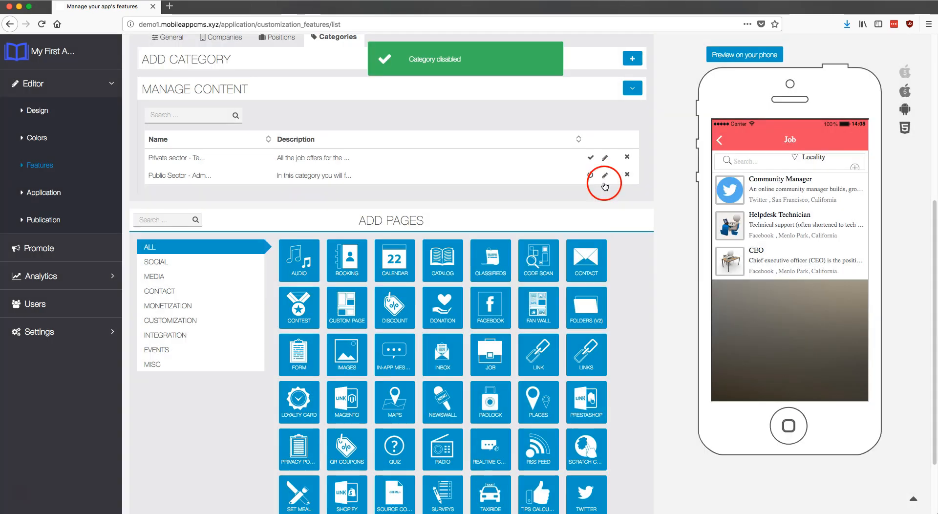
scroll(595, 157, "up", 1)
scroll(595, 157, "up", 1)
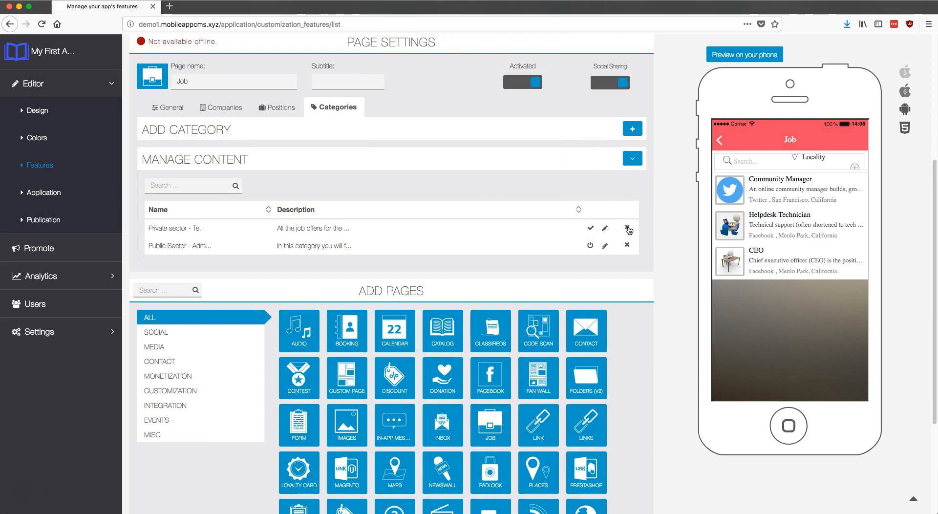
Switch the Job page settings from the positions list to the companies list with Facebook and Twitter.
left_click(275, 111)
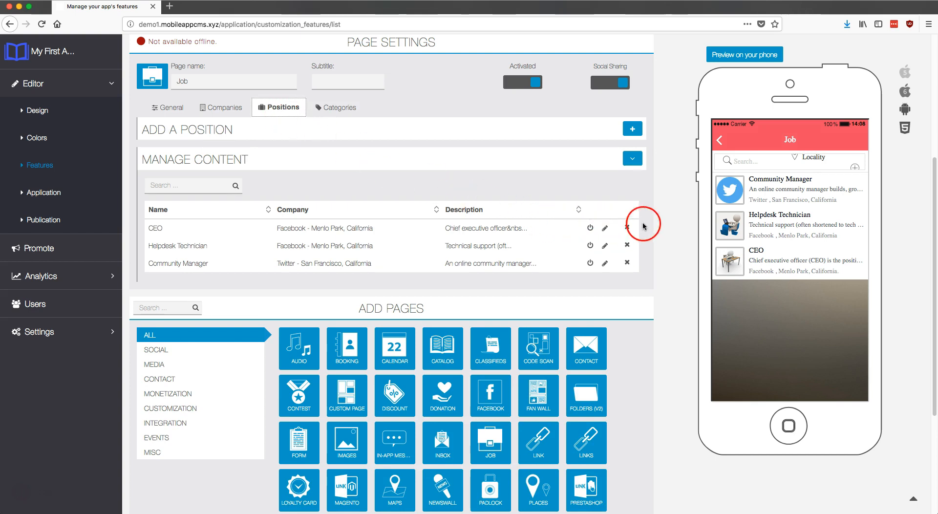
left_click(229, 108)
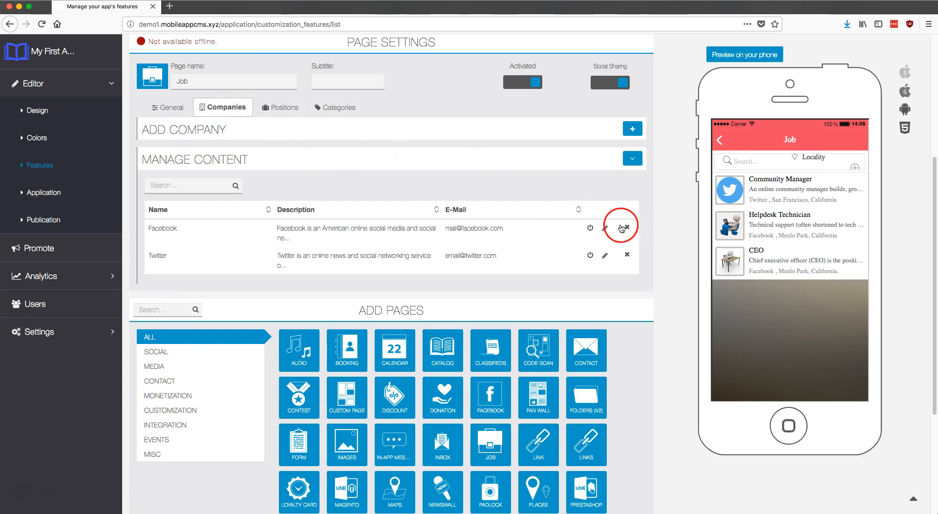
left_click(296, 172)
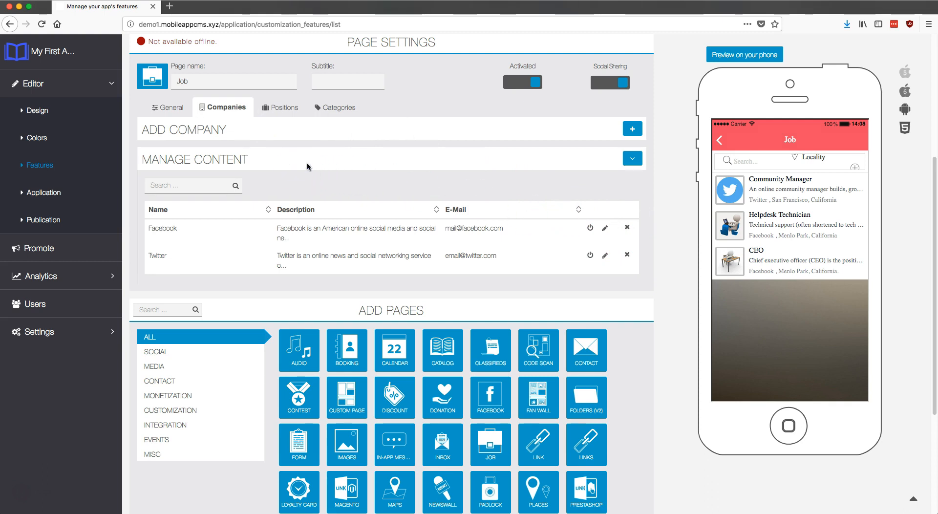